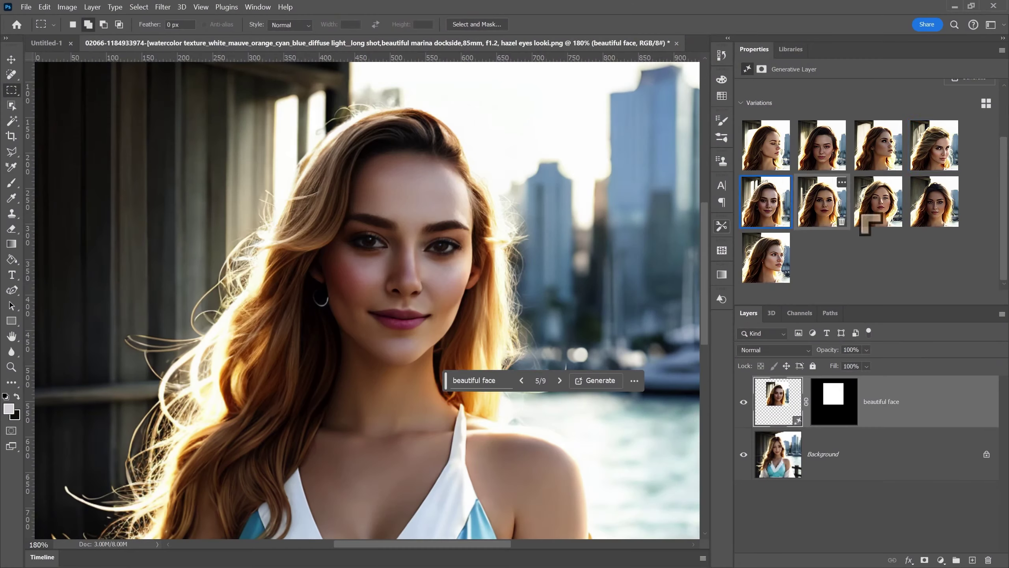
# - Toggle the face layer's mask off and on, then preview the no-prompt and 'beautiful woman, photorealistic' faces
pyautogui.keyDown('shift'); pyautogui.click(833, 409); pyautogui.keyUp('shift')
pyautogui.keyDown('shift'); pyautogui.click(833, 410); pyautogui.keyUp('shift')
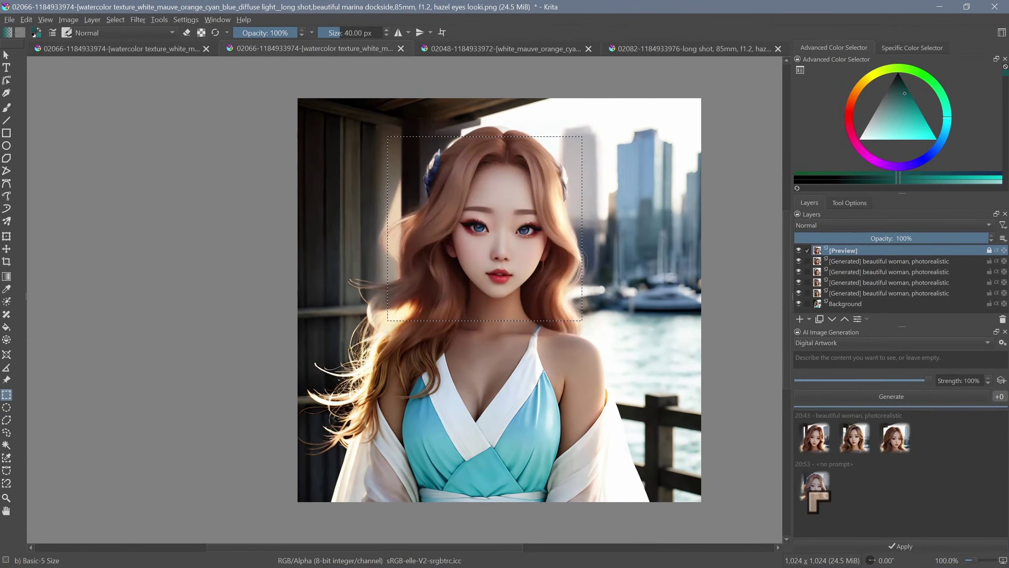
pyautogui.click(814, 485)
pyautogui.click(815, 437)
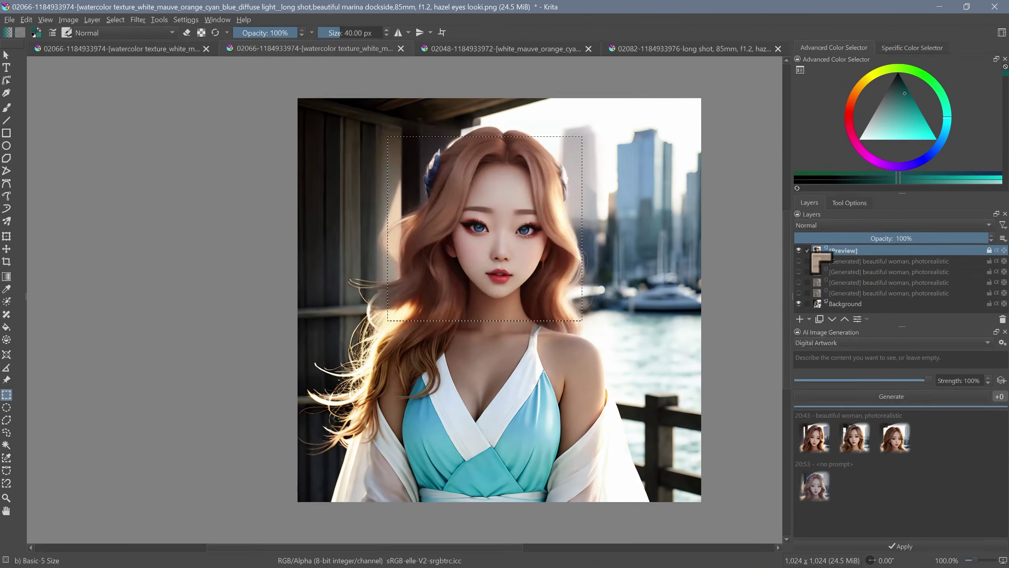
pyautogui.scroll(2, 497, 194)
pyautogui.scroll(-4, 497, 194)
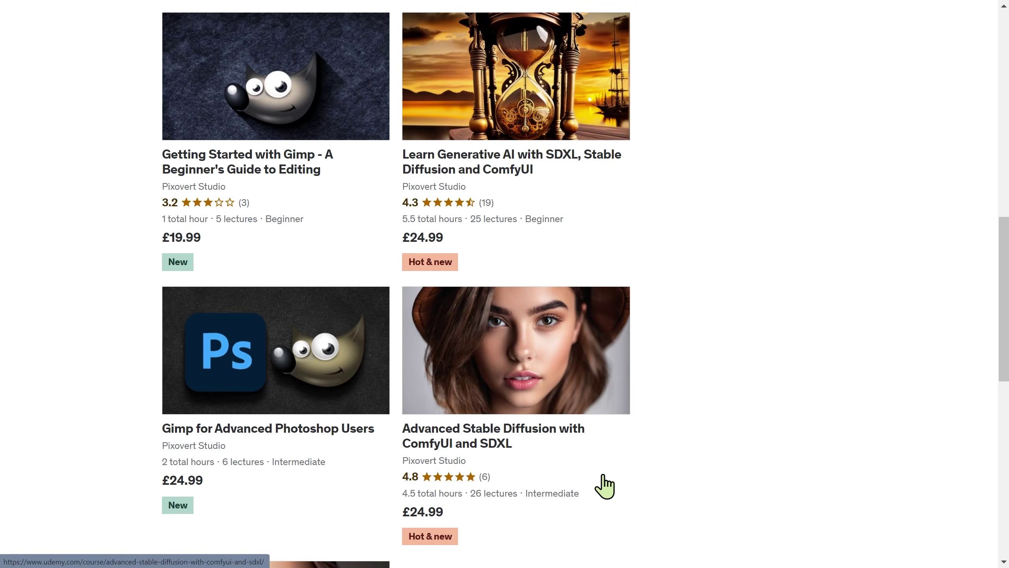
pyautogui.scroll(-5, 605, 485)
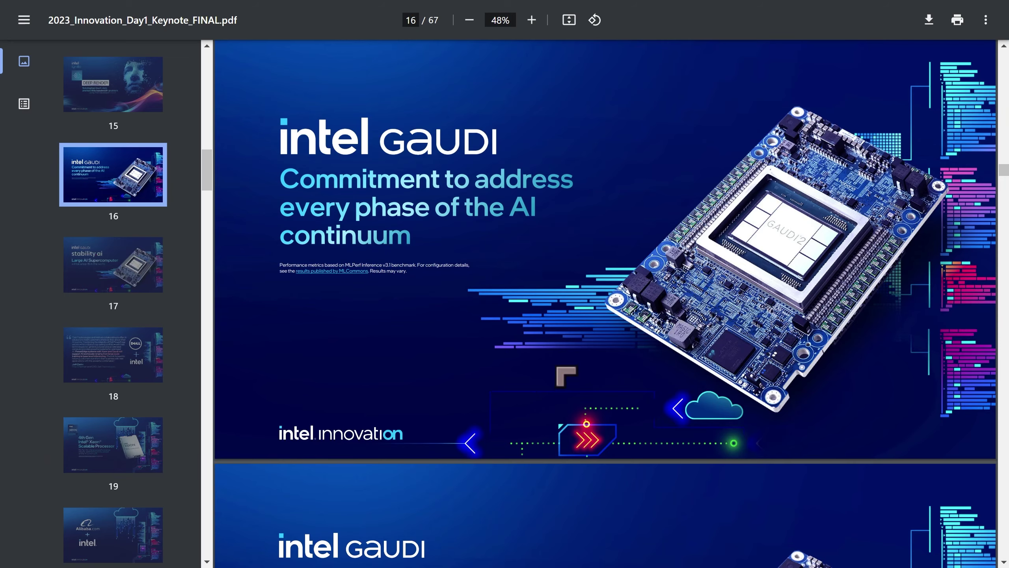
# - Scroll the keynote PDF down to page 19, the 4th Gen Intel Xeon Scalable Processor slide
pyautogui.scroll(-8, 558, 368)
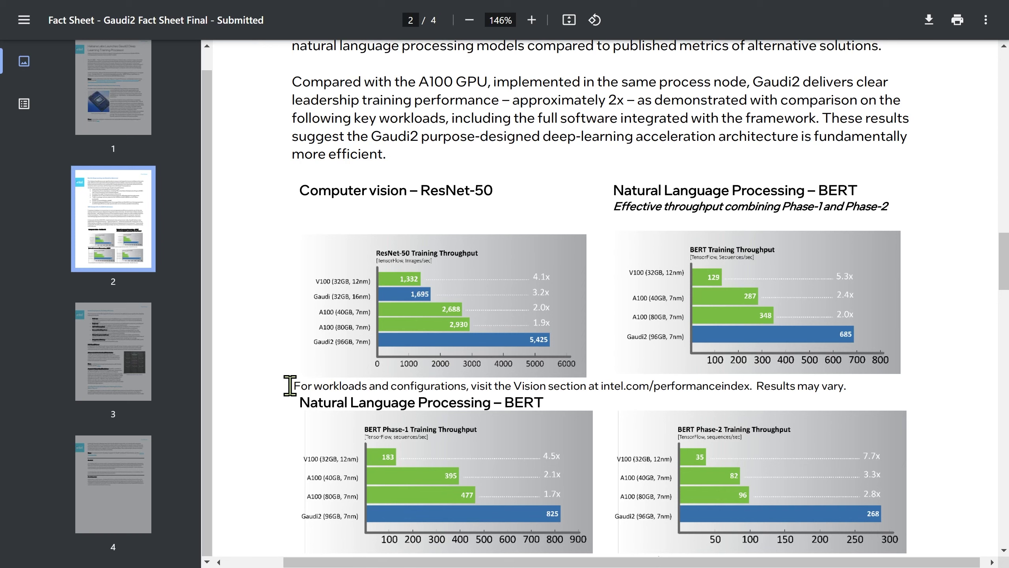
# - Scroll through pages 2–4 of the Gaudi2 fact sheet and back up
pyautogui.scroll(-3, 290, 385)
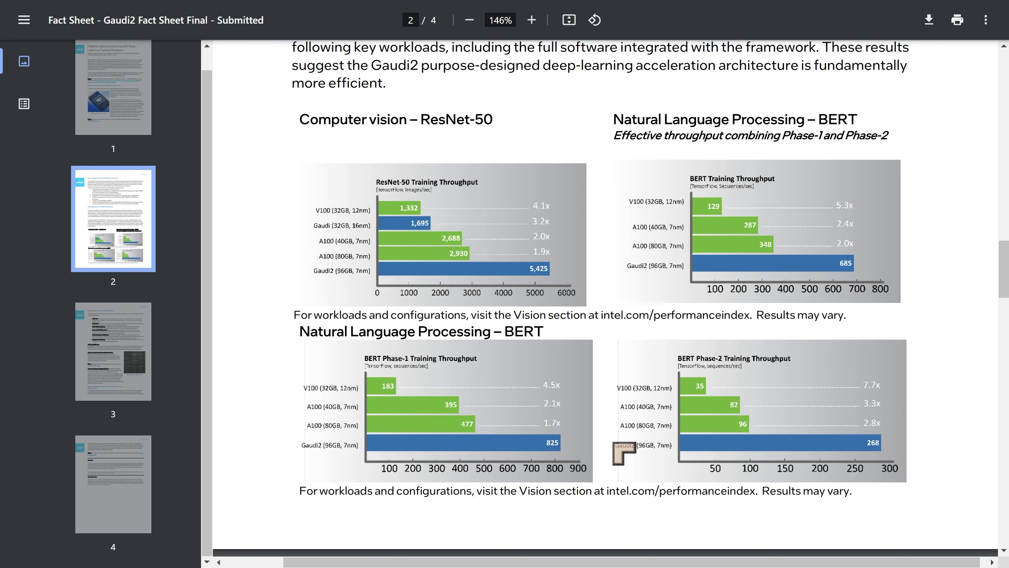
pyautogui.scroll(-6, 620, 449)
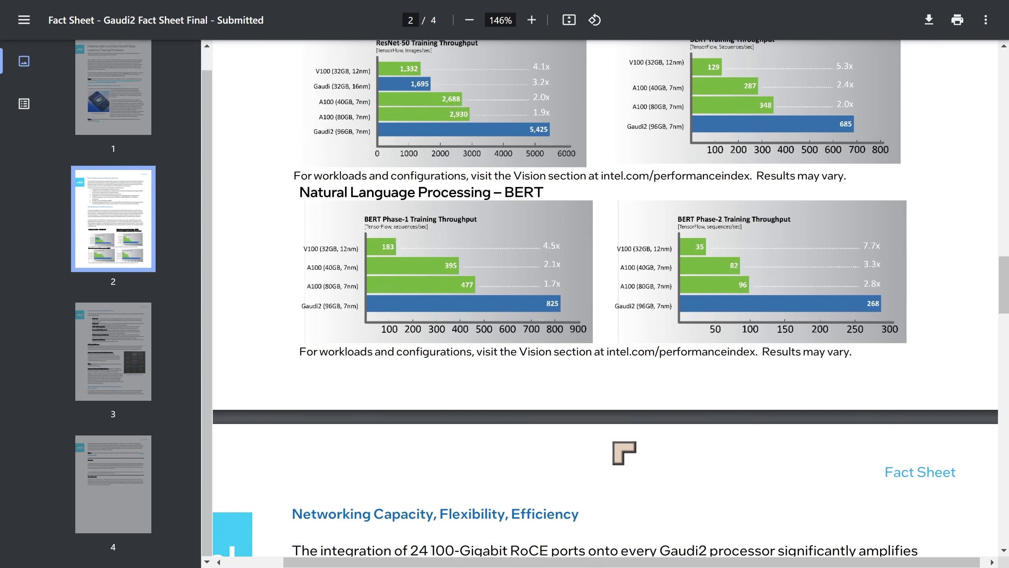
pyautogui.scroll(-8, 620, 449)
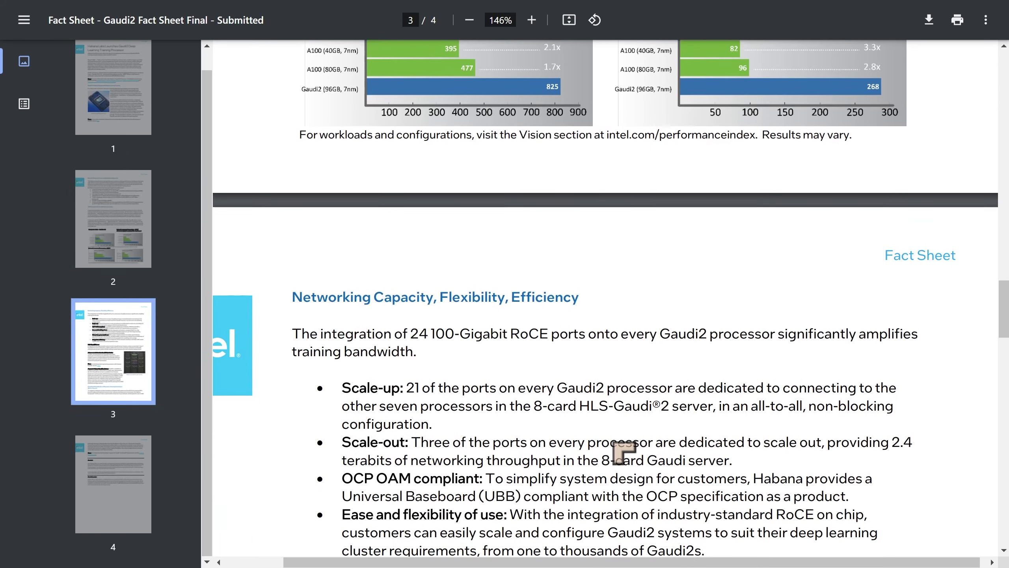
pyautogui.scroll(-15, 624, 452)
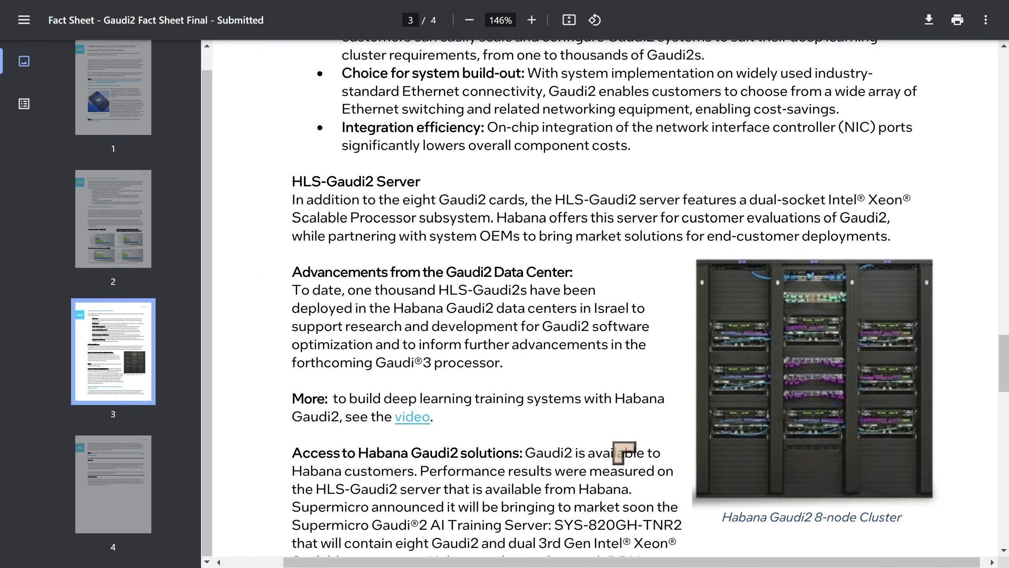
pyautogui.scroll(-8, 624, 452)
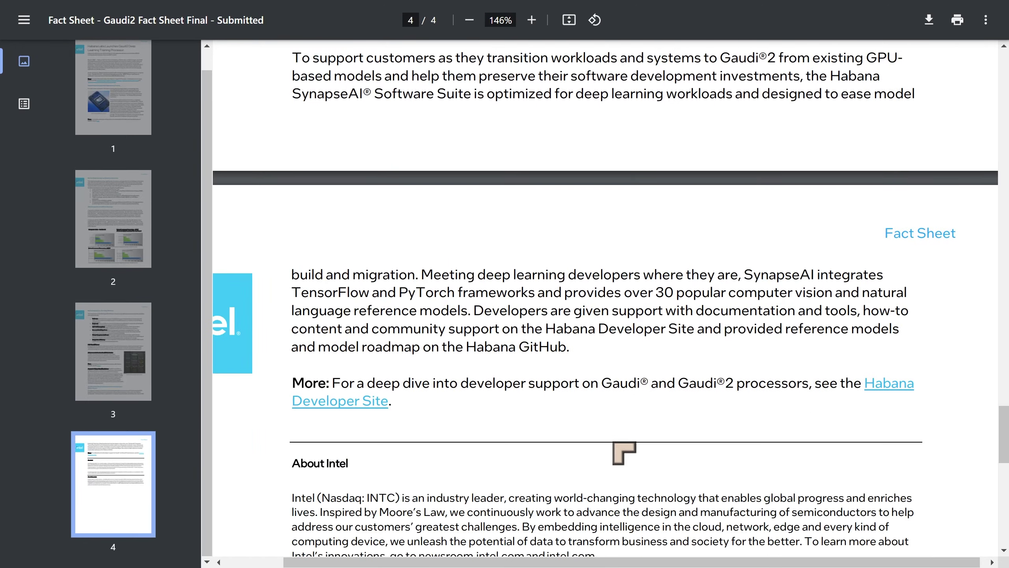
pyautogui.scroll(3, 623, 452)
pyautogui.scroll(20, 624, 453)
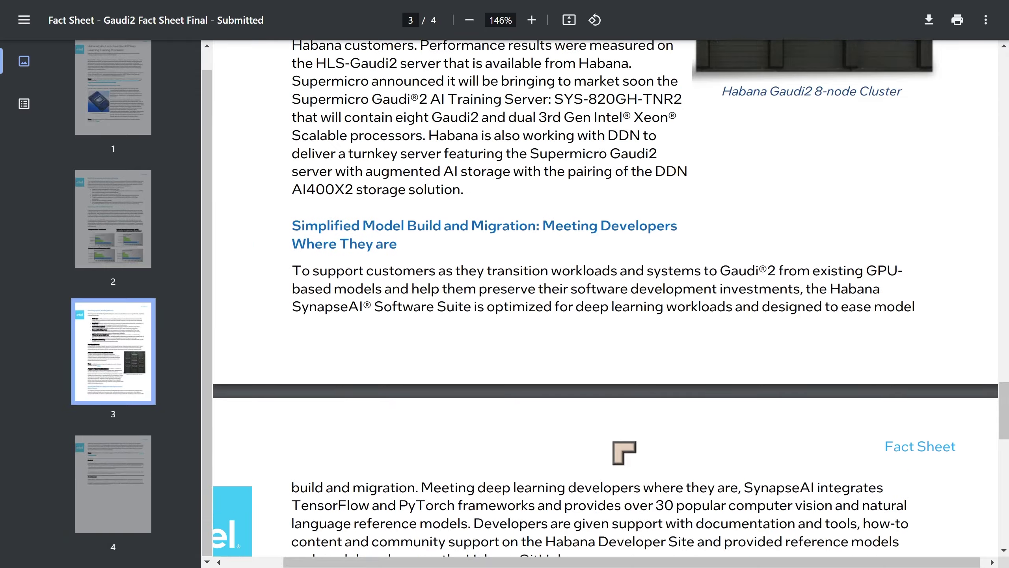
pyautogui.scroll(18, 623, 452)
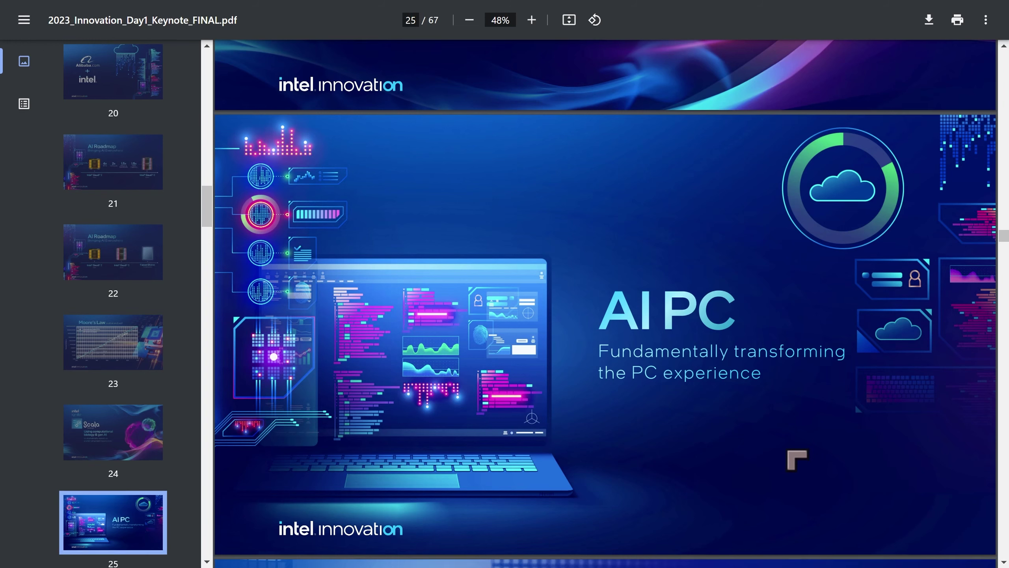
pyautogui.scroll(-2, 788, 452)
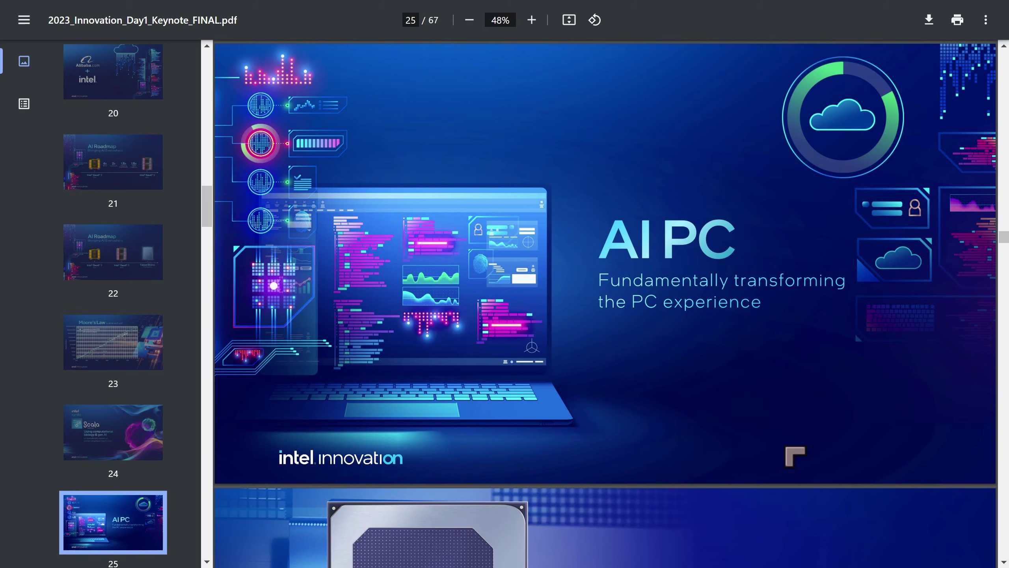
pyautogui.scroll(-5, 786, 447)
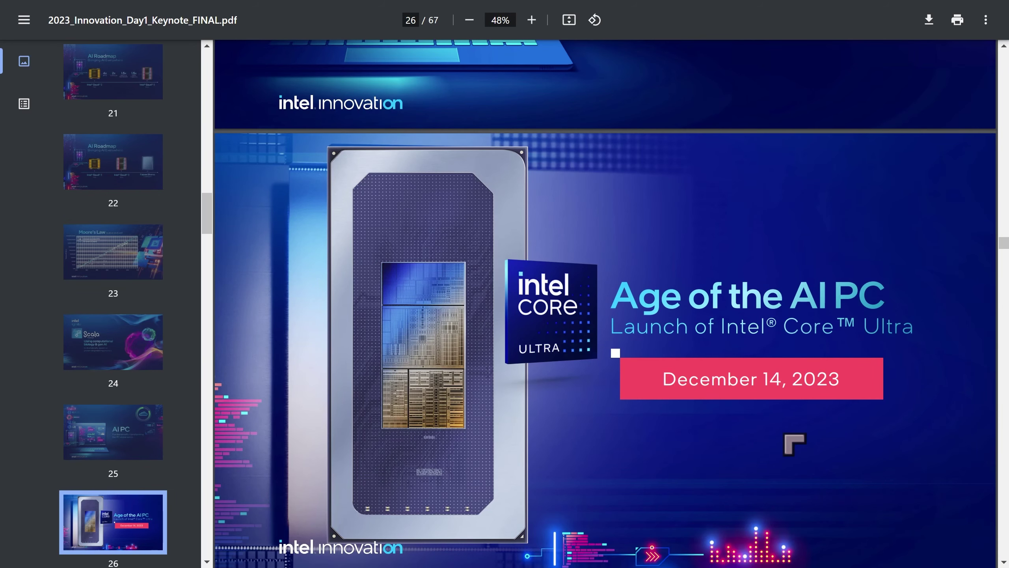
pyautogui.scroll(10, 795, 442)
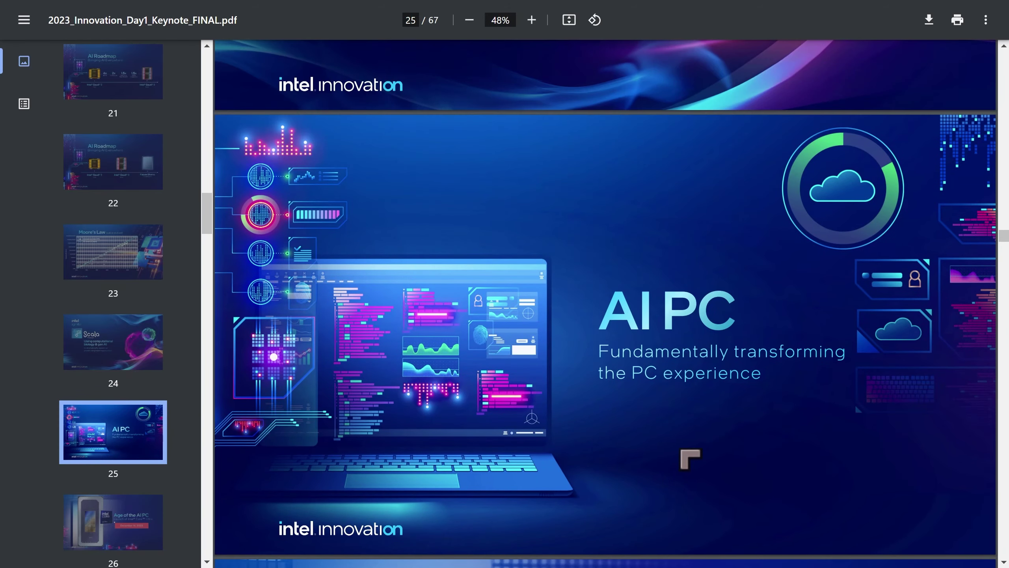
pyautogui.scroll(-2, 690, 459)
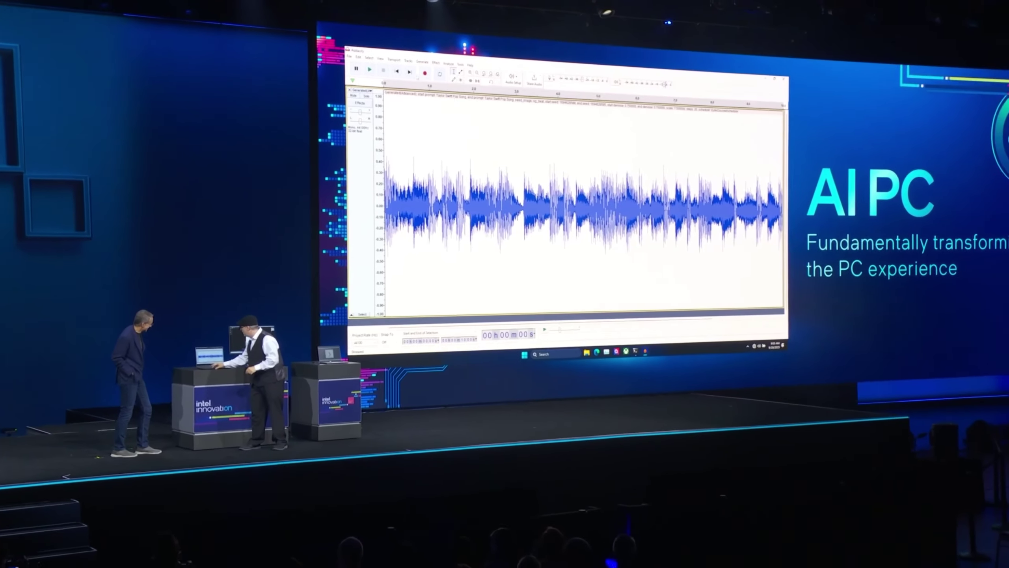
# - Return to Photoshop, where the new 'beautiful face' generation shows variation 1 of 9
pyautogui.click(395, 84)
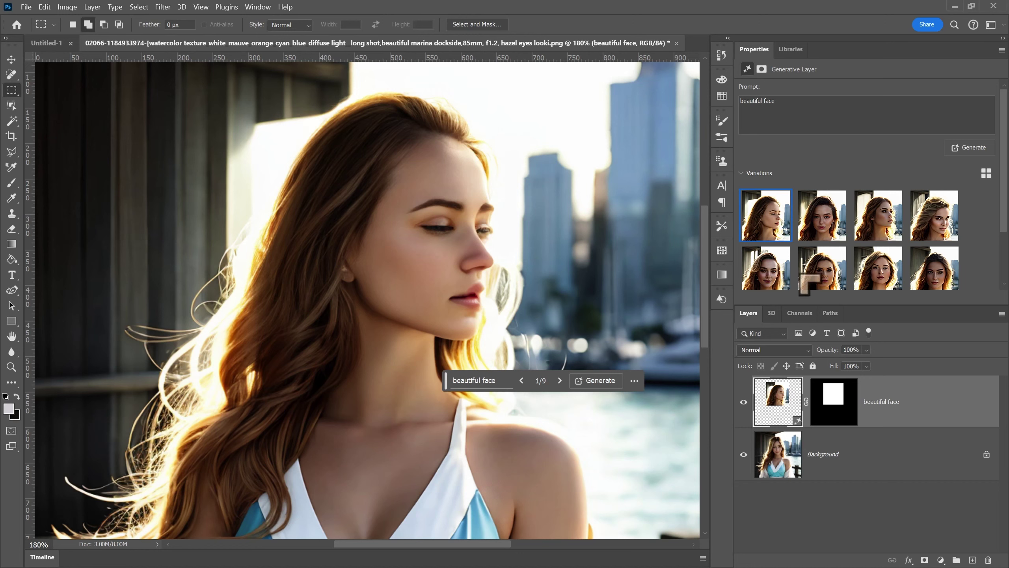
# - Show the second face variation and toggle its layer visibility to compare with the original
pyautogui.click(823, 230)
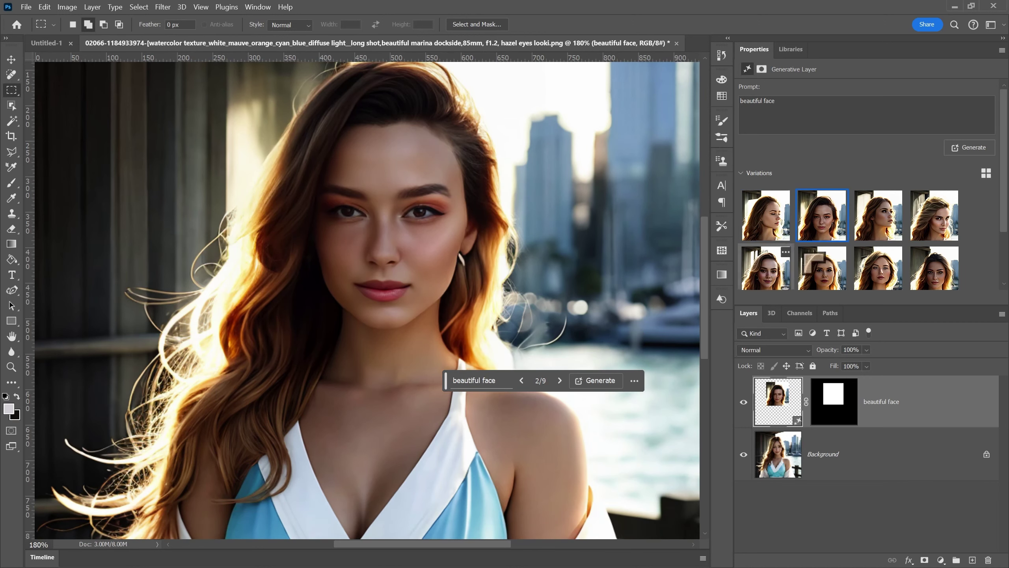
pyautogui.scroll(-3, 772, 263)
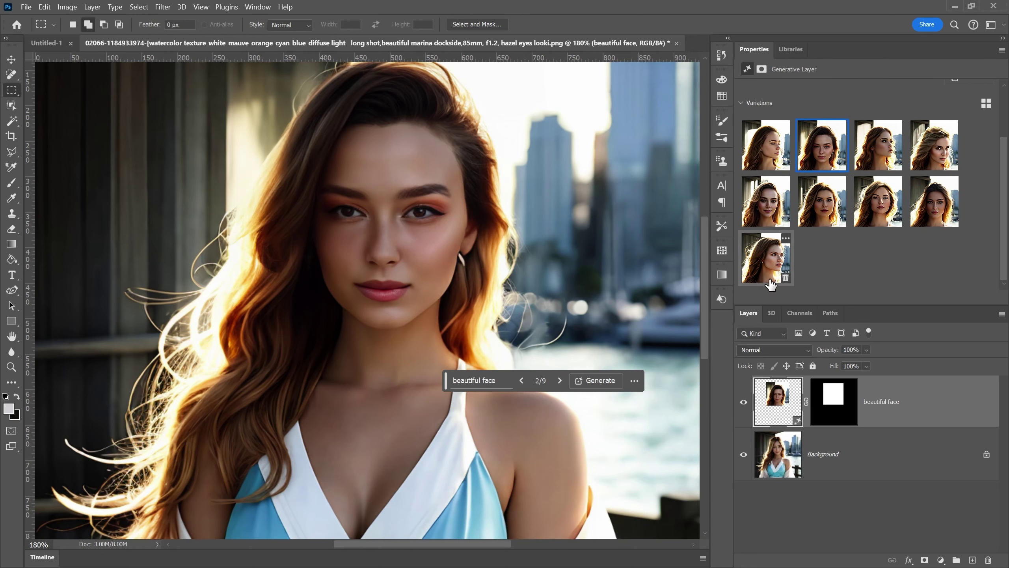
pyautogui.click(745, 404)
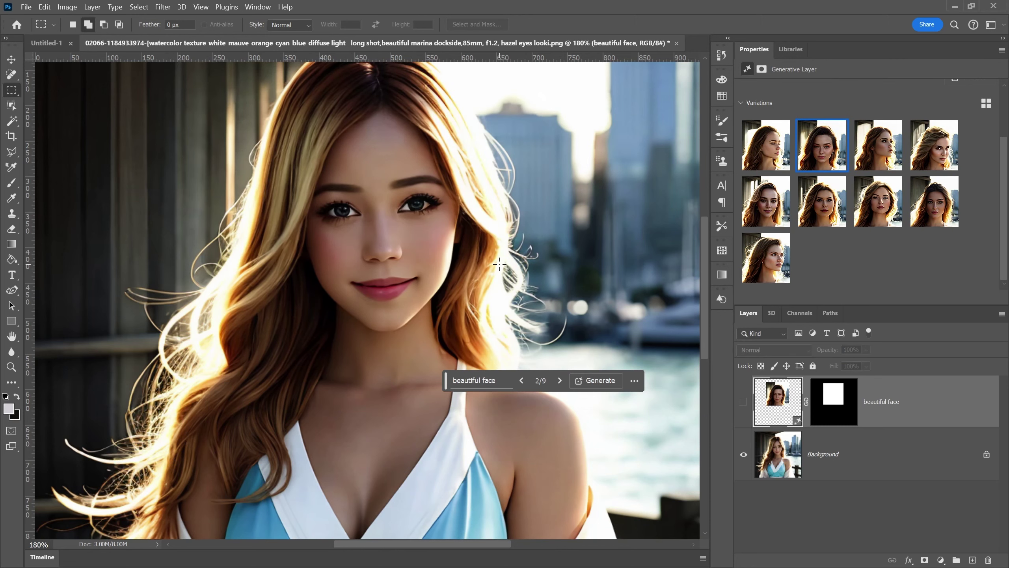
pyautogui.scroll(3, 620, 274)
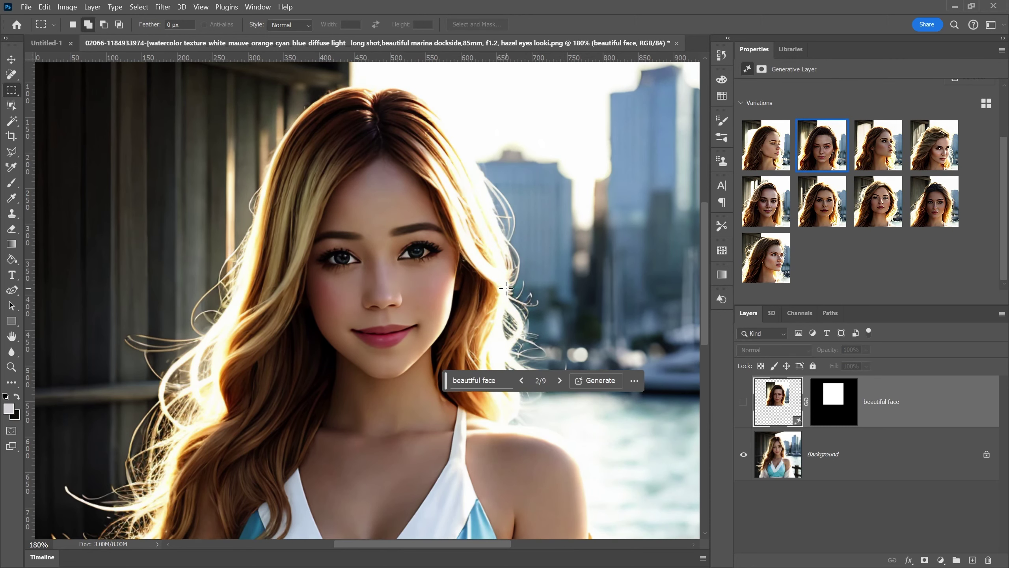
pyautogui.click(744, 401)
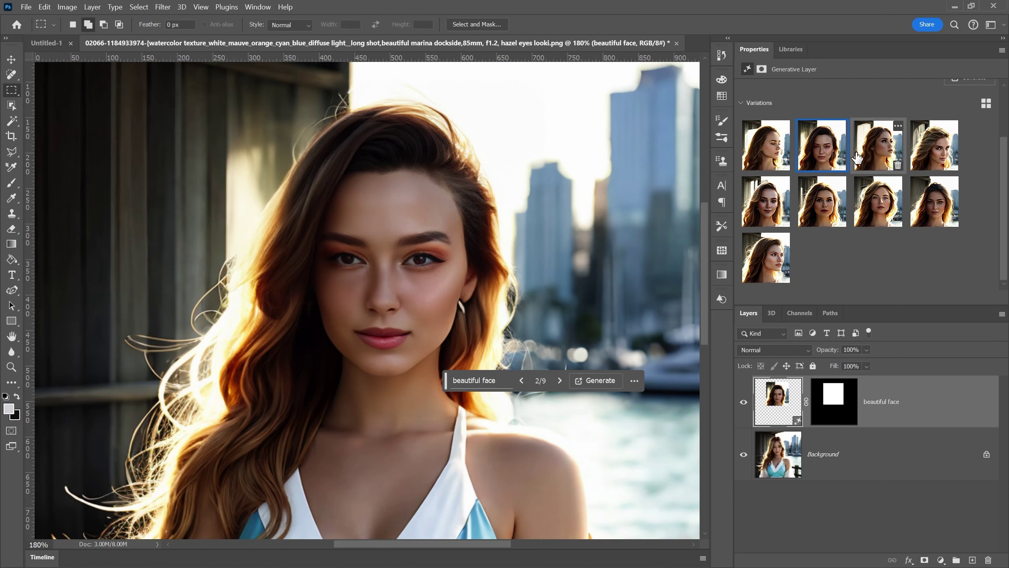
# - Try face variations three through five, then return to the second variation
pyautogui.click(875, 157)
pyautogui.click(935, 147)
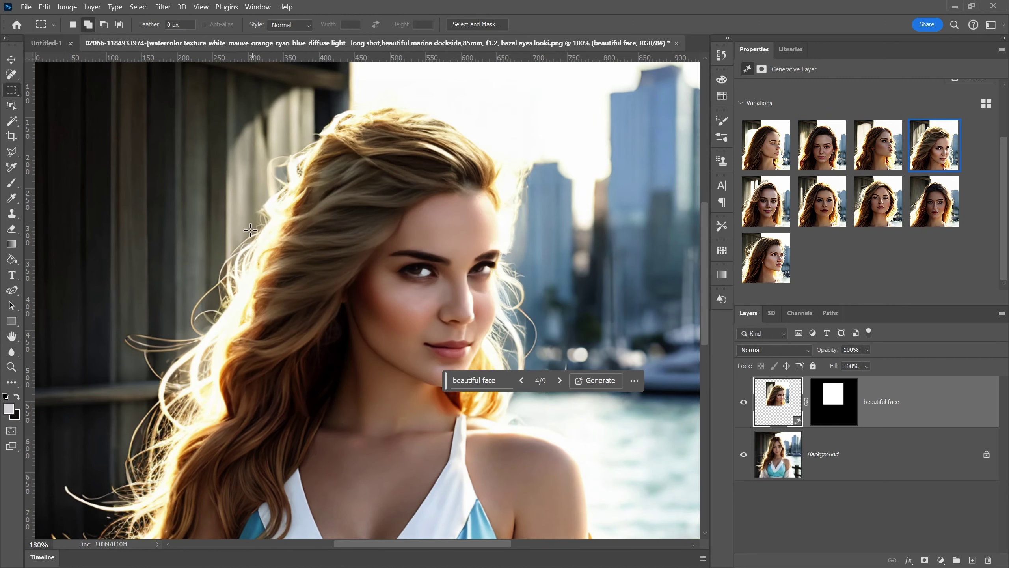
pyautogui.click(763, 198)
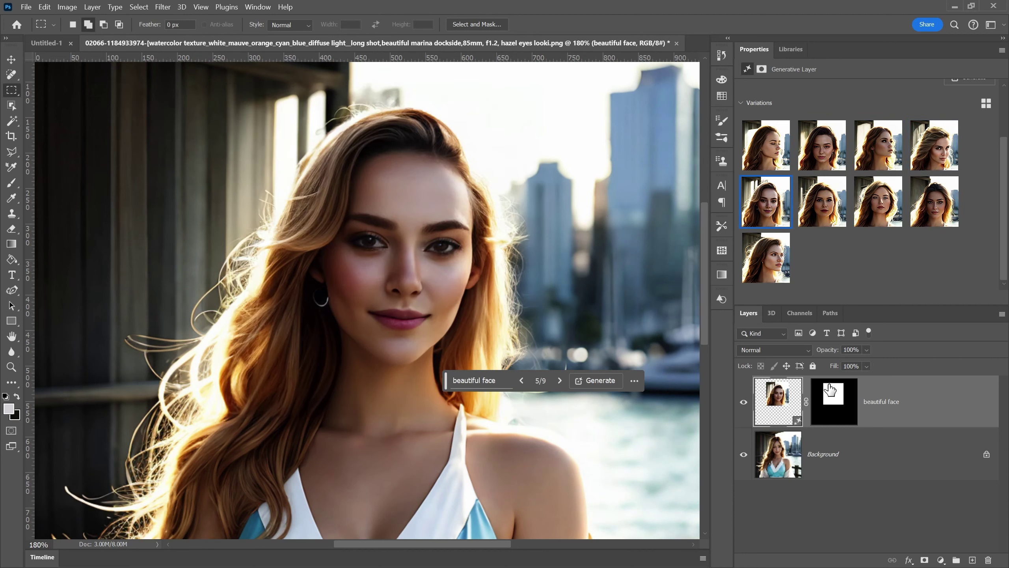
pyautogui.click(829, 399)
pyautogui.click(777, 400)
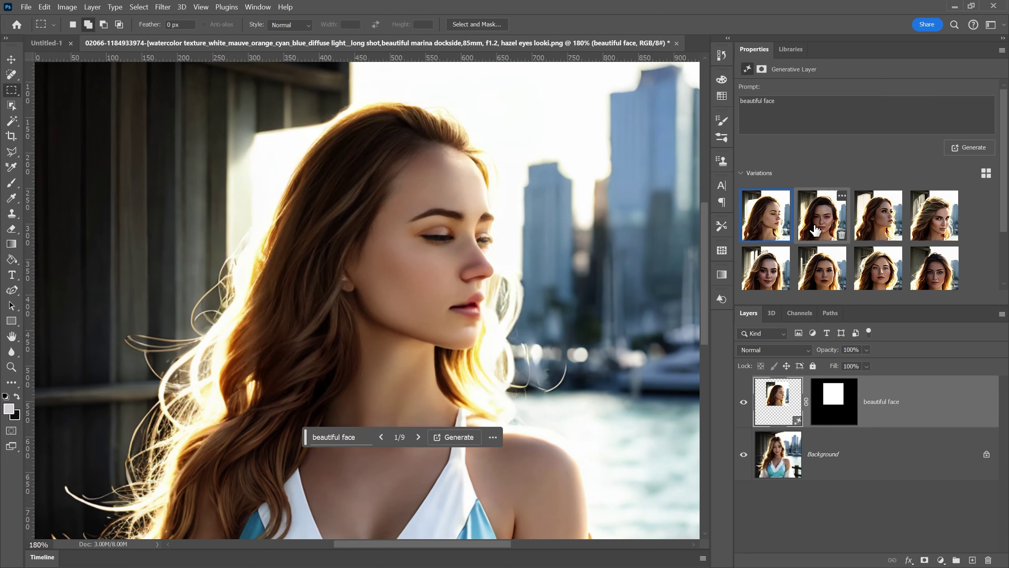
pyautogui.click(821, 214)
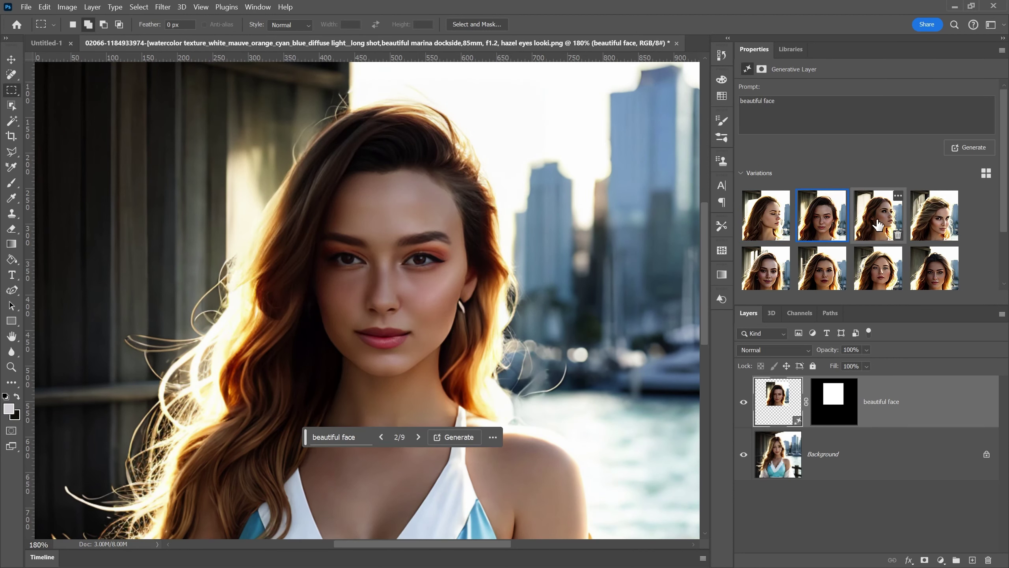
# - Cycle through face variations three, four, five, seven and eight on the portrait
pyautogui.scroll(-1, 558, 264)
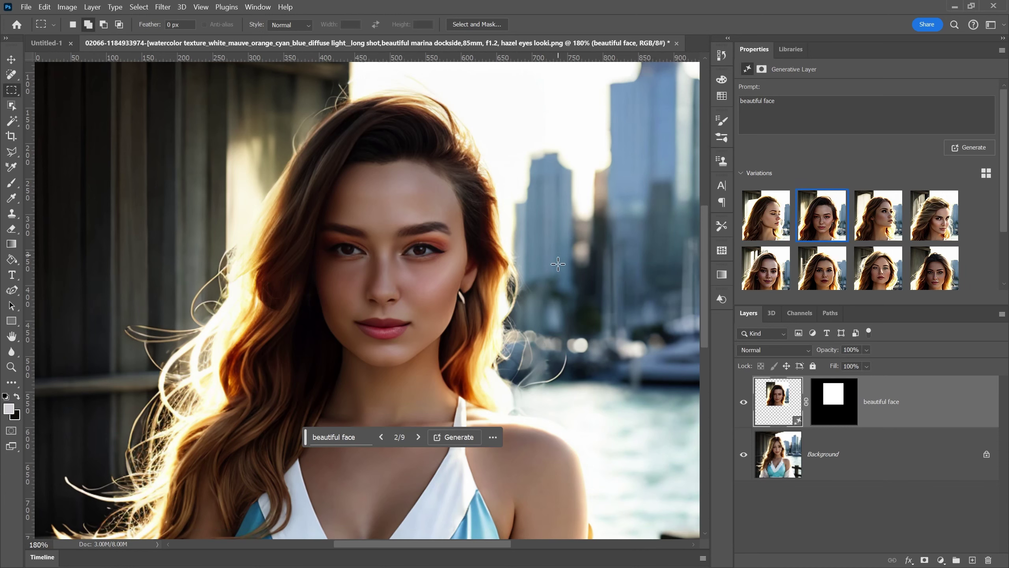
pyautogui.scroll(-5, 556, 252)
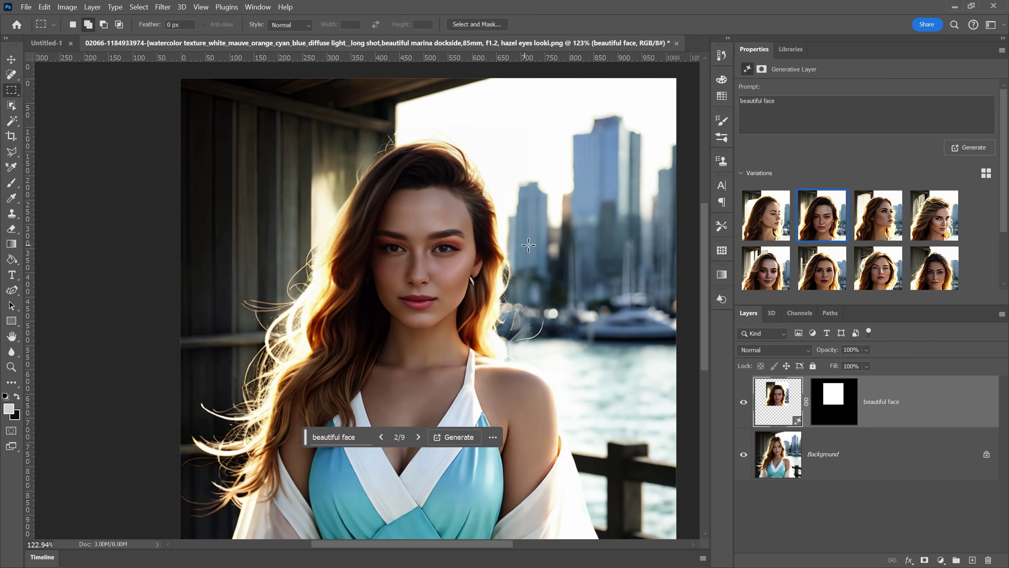
pyautogui.scroll(2, 399, 258)
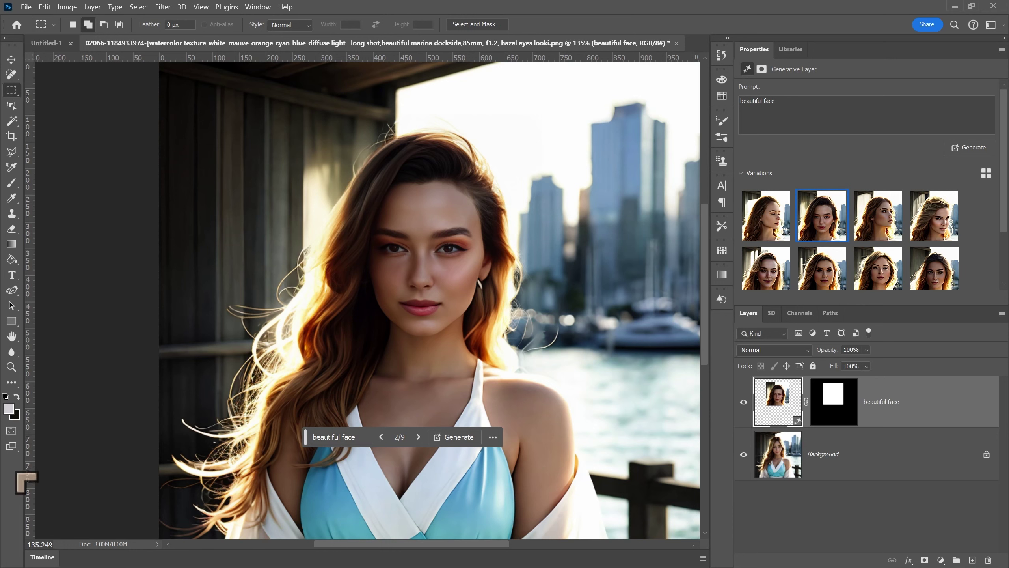
pyautogui.click(880, 227)
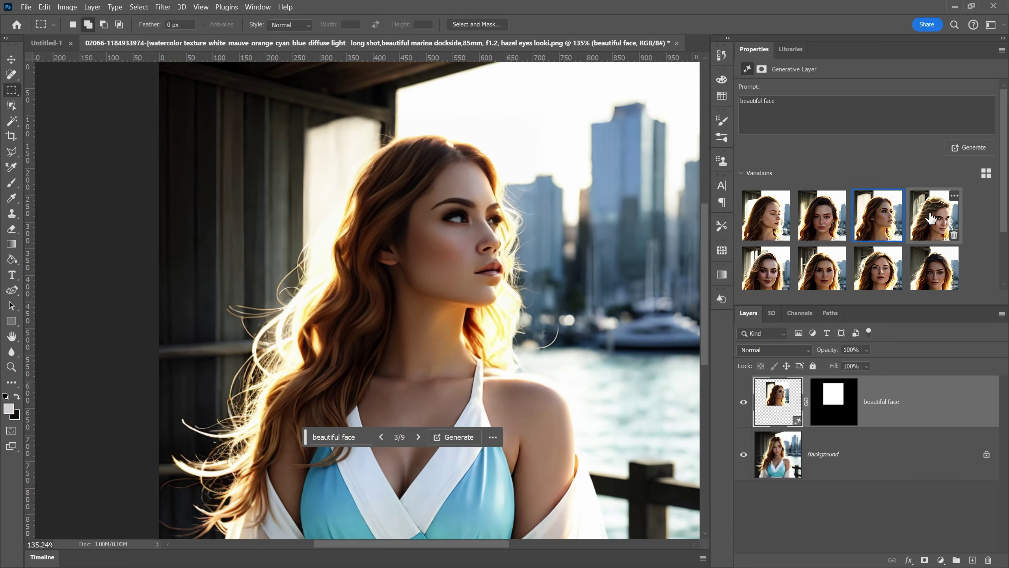
pyautogui.click(942, 224)
pyautogui.moveTo(781, 279)
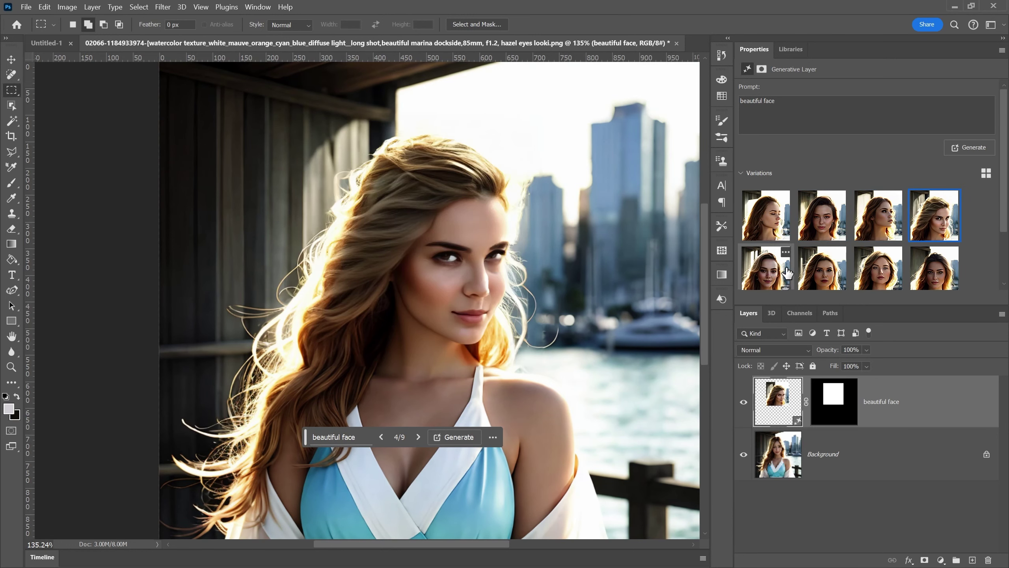
pyautogui.click(781, 279)
pyautogui.moveTo(819, 272)
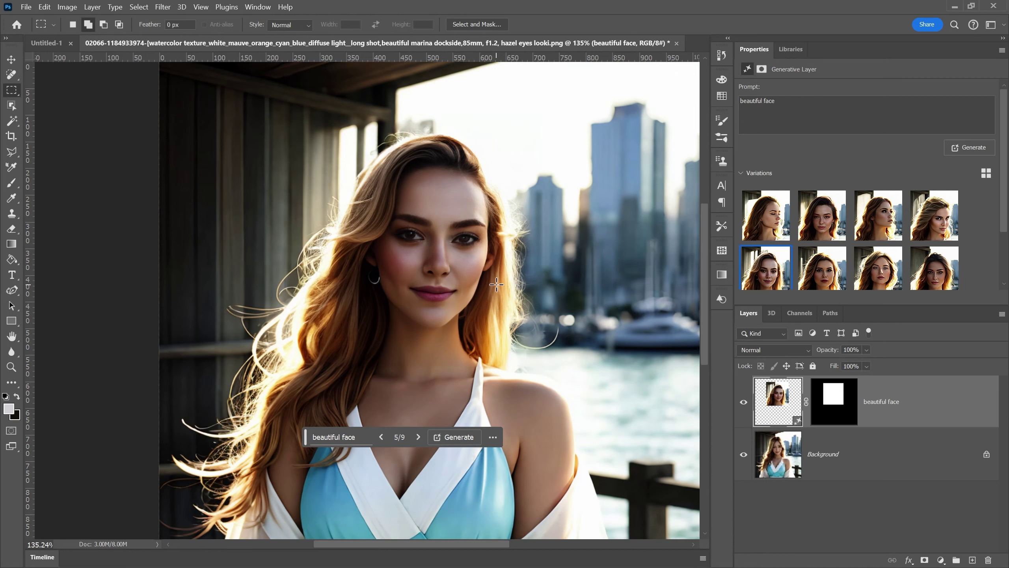
pyautogui.click(878, 268)
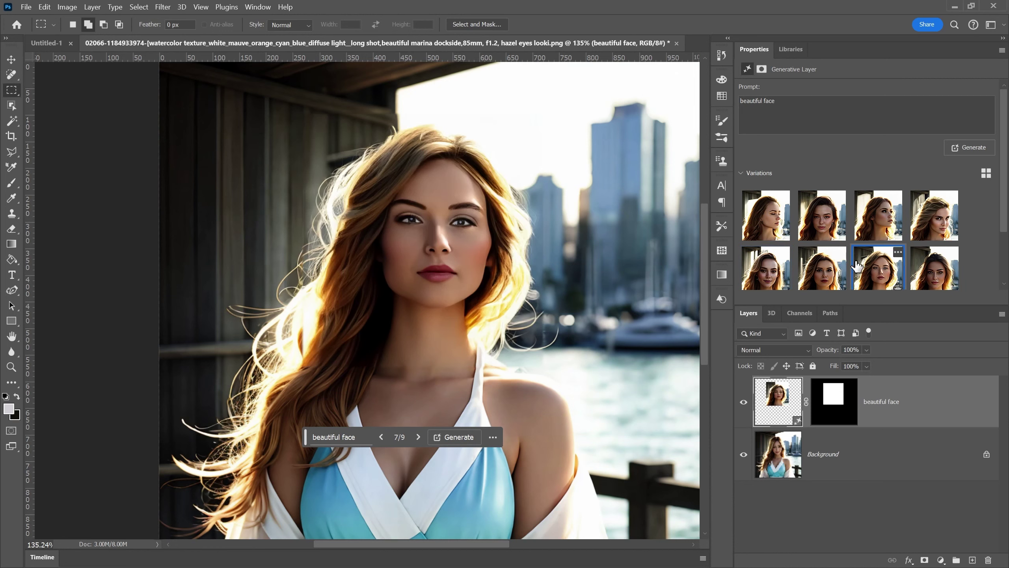
pyautogui.moveTo(862, 267)
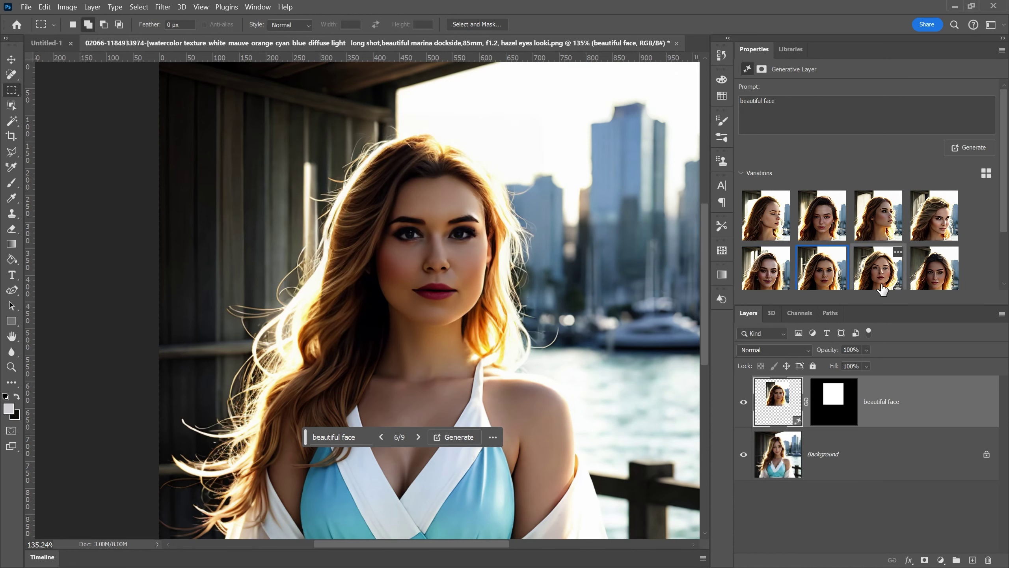
pyautogui.click(938, 274)
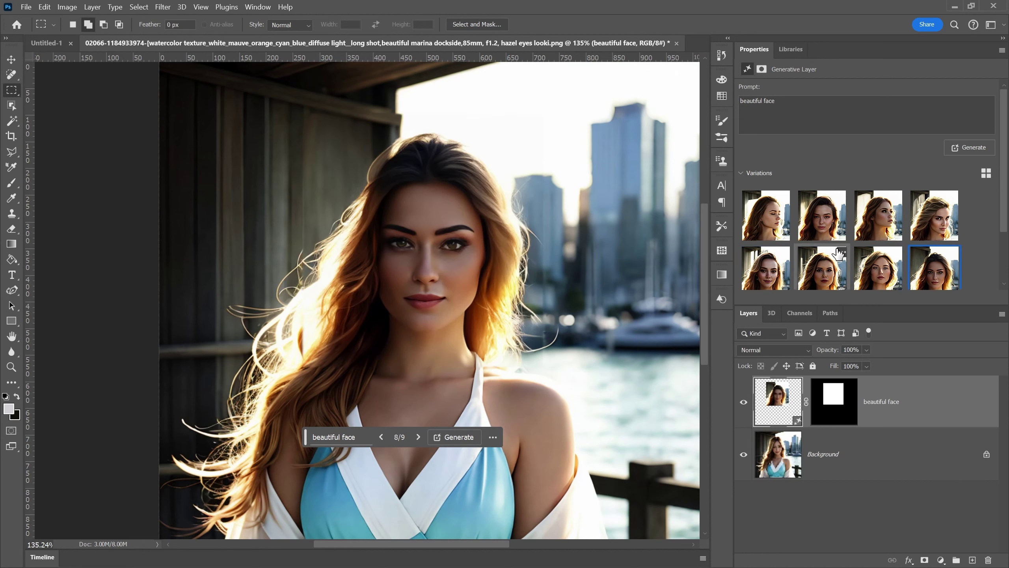
# - View the ninth variation, revisit the fifth, and settle on the first face variation
pyautogui.scroll(-1, 762, 265)
pyautogui.scroll(-1, 762, 265)
pyautogui.click(762, 265)
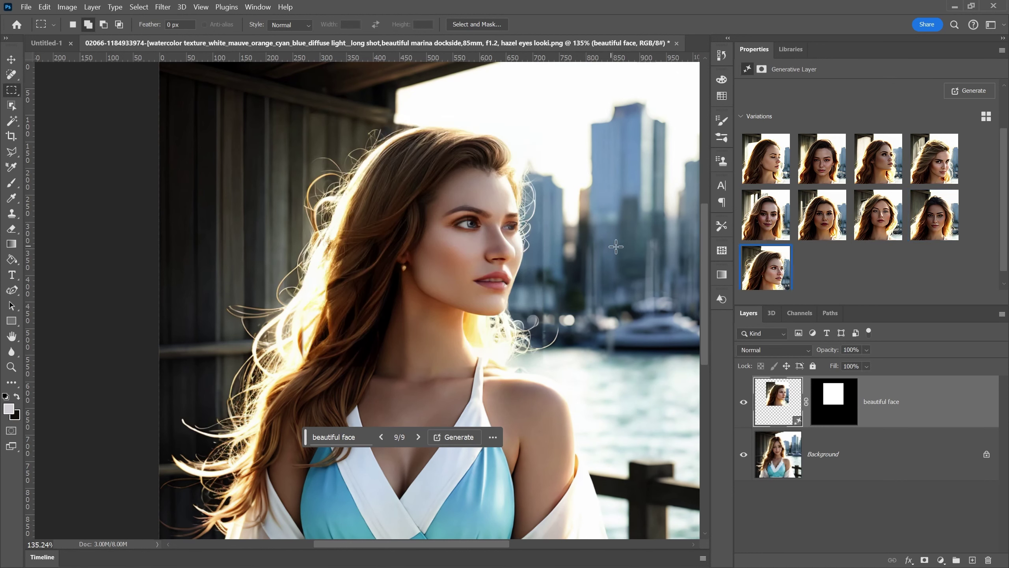
pyautogui.click(777, 239)
pyautogui.scroll(1, 777, 238)
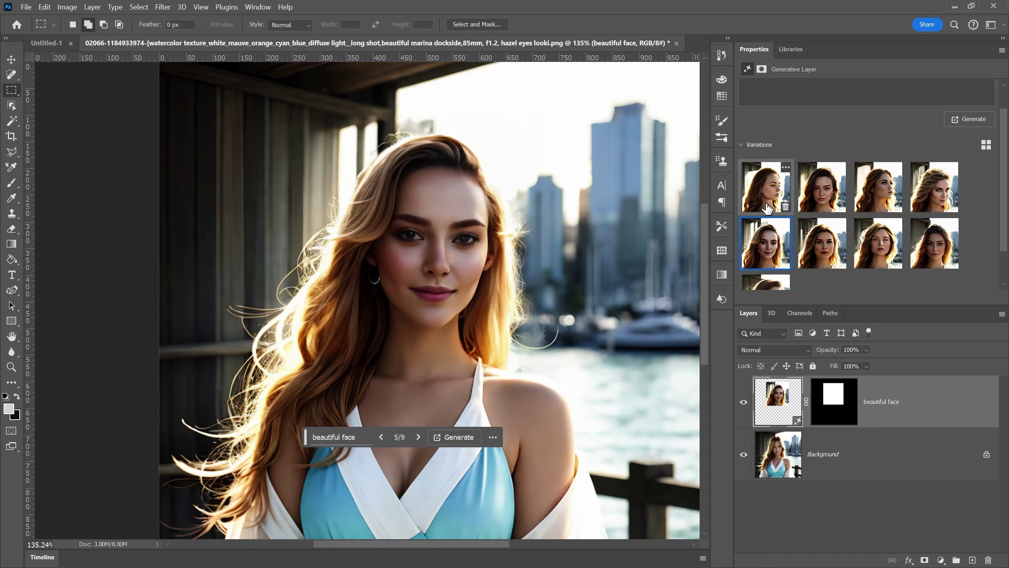
pyautogui.click(766, 187)
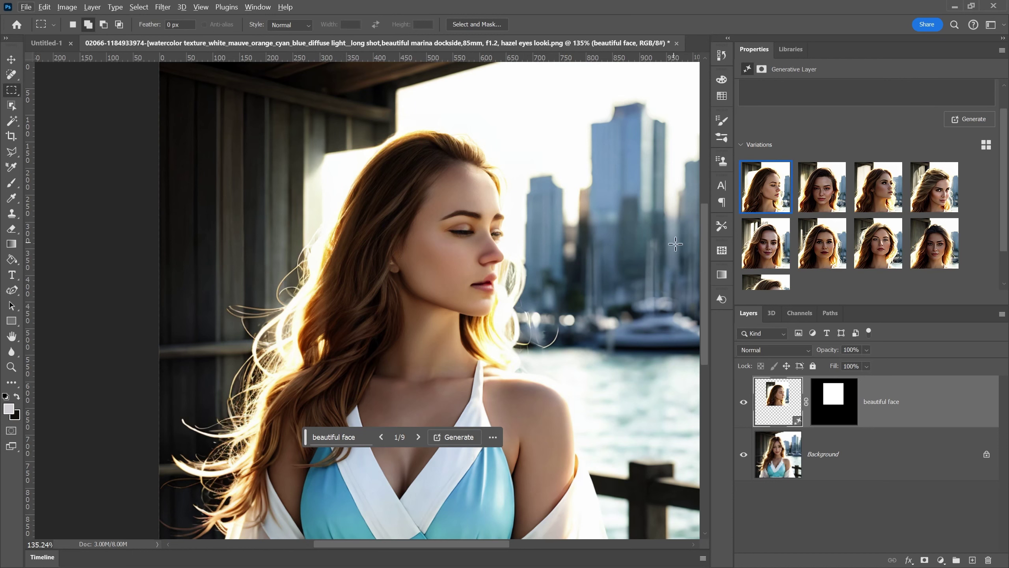
# - Toggle the beautiful face layer's visibility three times to compare with the original portrait
pyautogui.click(743, 412)
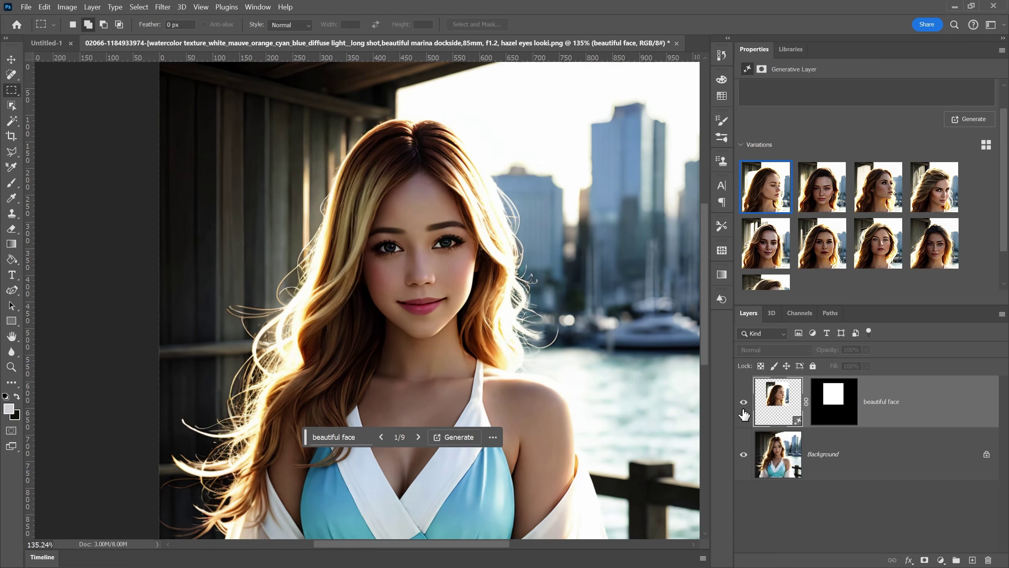
pyautogui.click(744, 412)
pyautogui.click(743, 412)
pyautogui.click(743, 411)
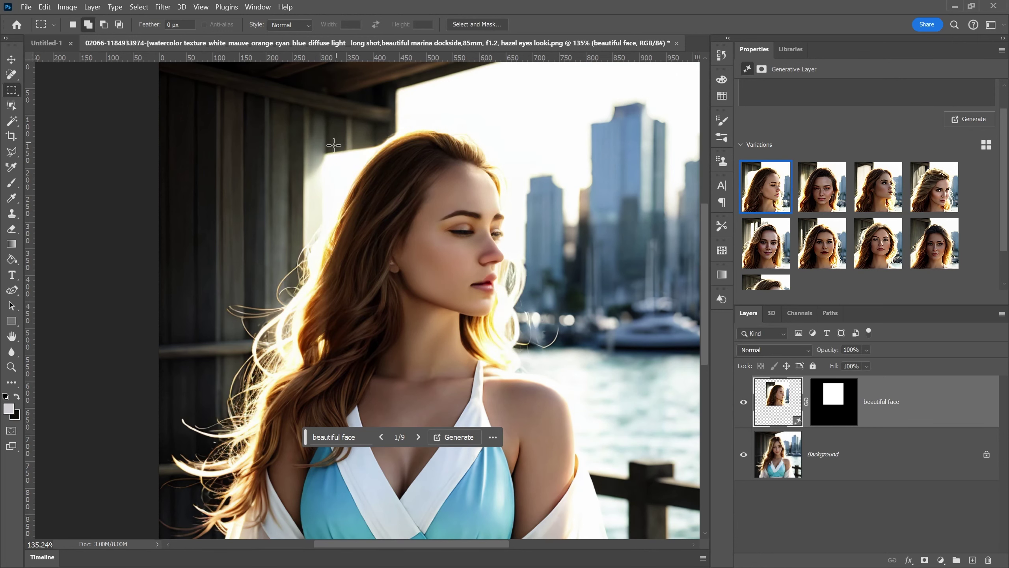
pyautogui.click(743, 402)
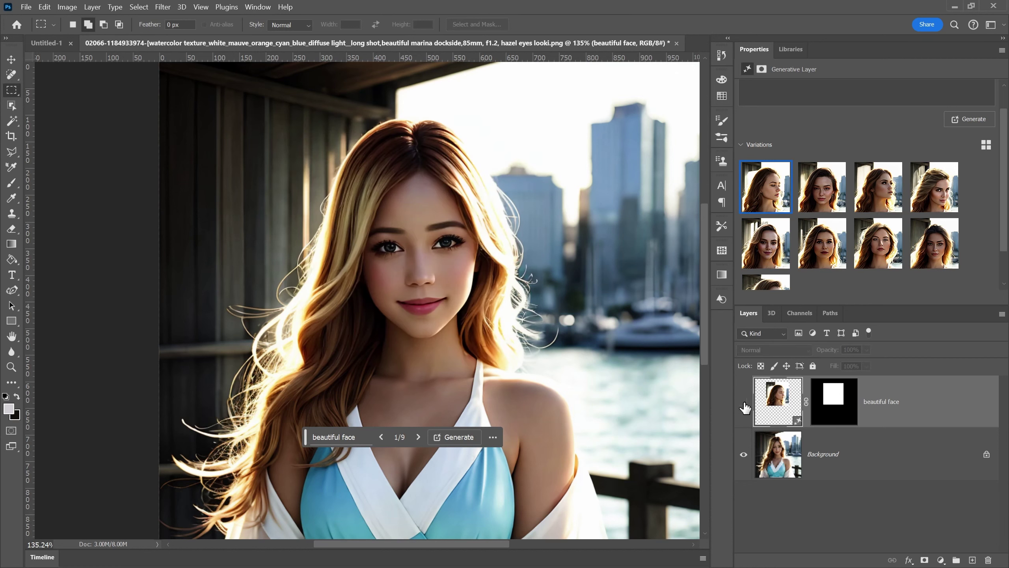
pyautogui.click(743, 403)
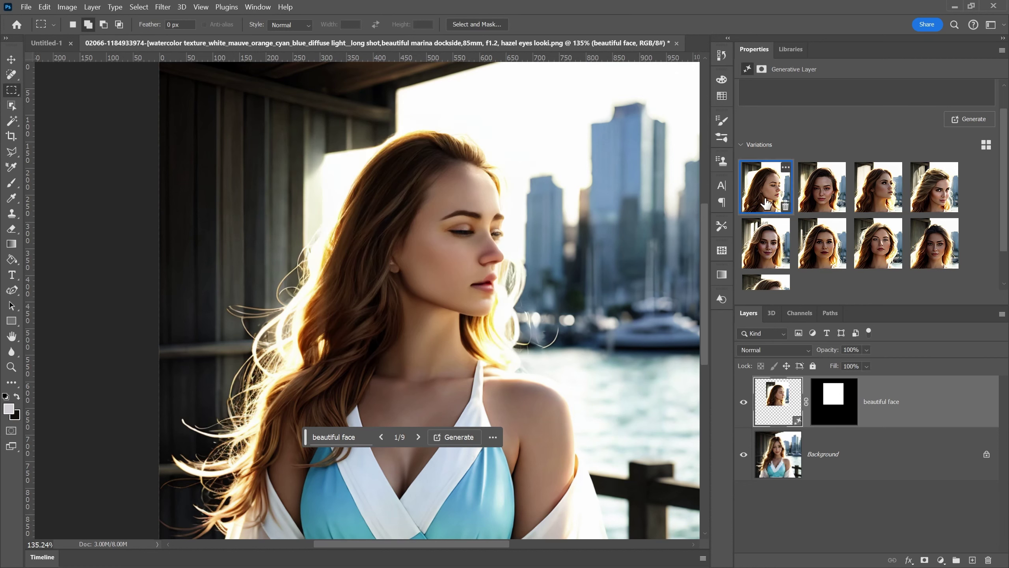
# - Cycle through variations two, three, four, eight, seven and six, finishing on the fifth
pyautogui.click(821, 194)
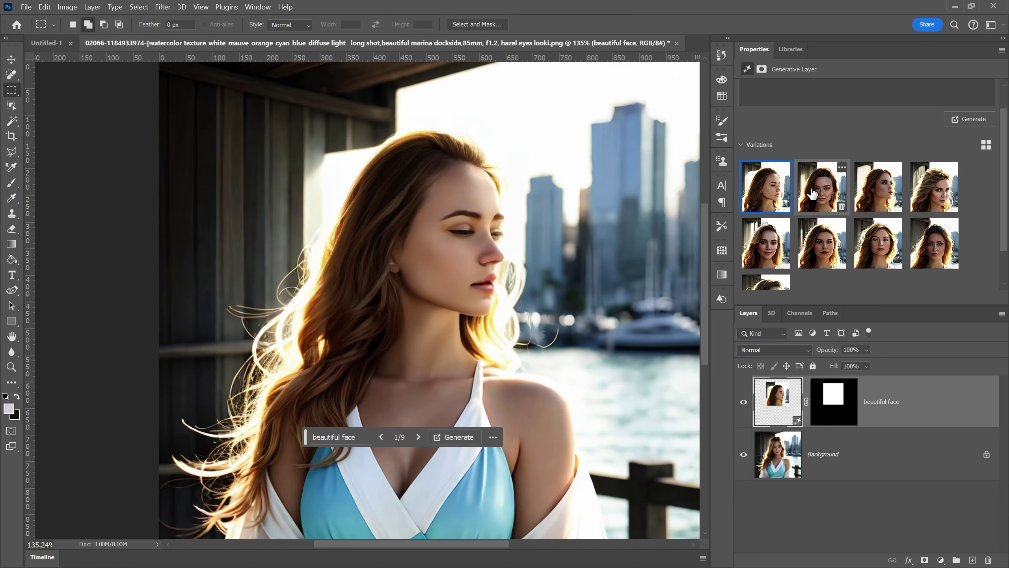
pyautogui.click(870, 197)
pyautogui.click(921, 201)
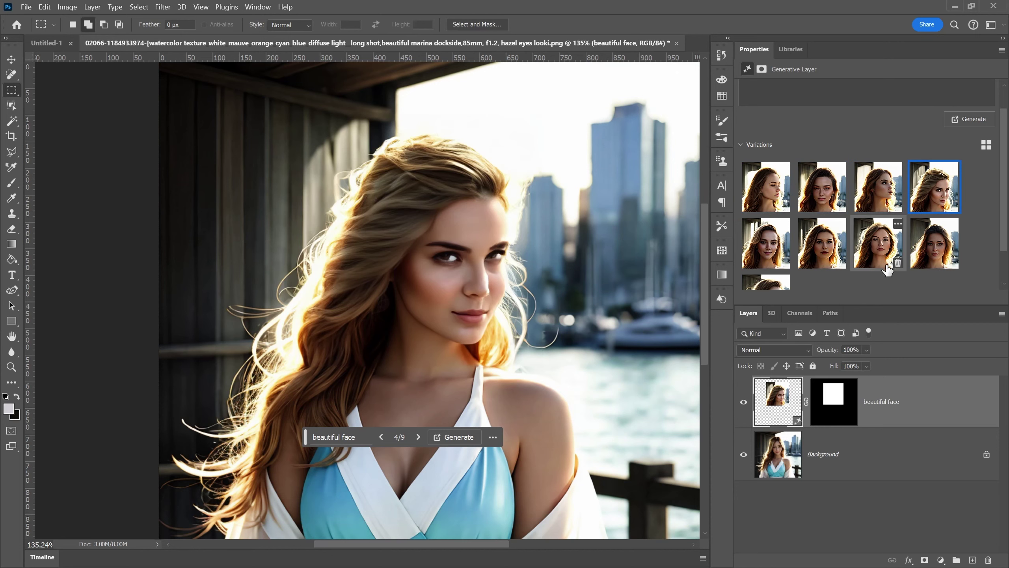
pyautogui.click(912, 262)
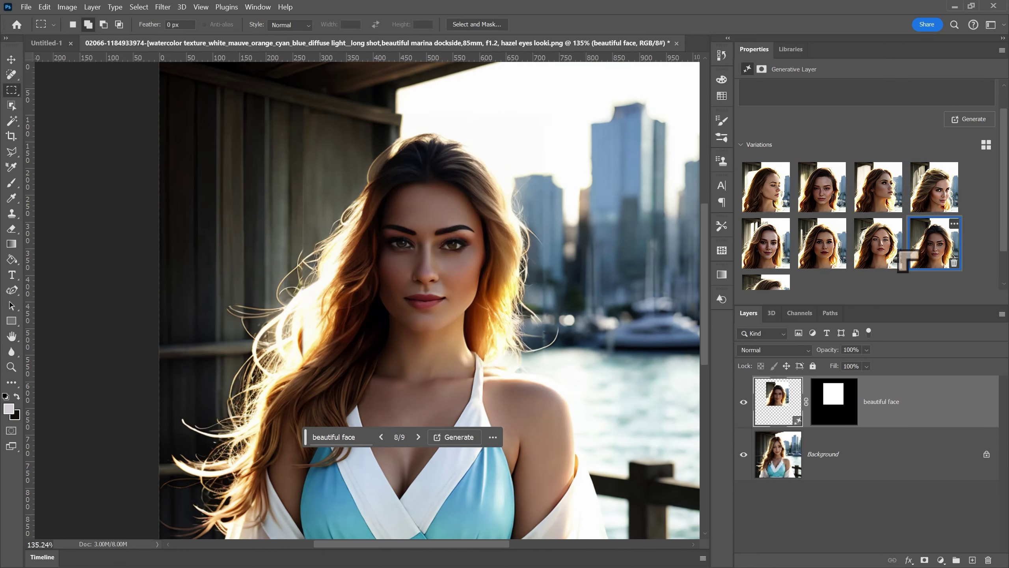
pyautogui.click(884, 243)
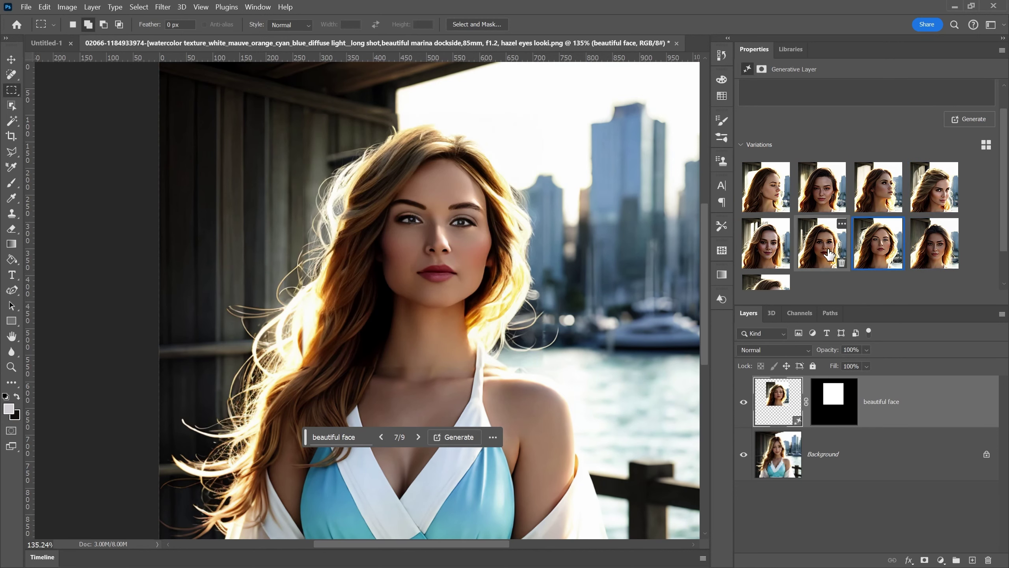
pyautogui.click(829, 253)
pyautogui.click(765, 243)
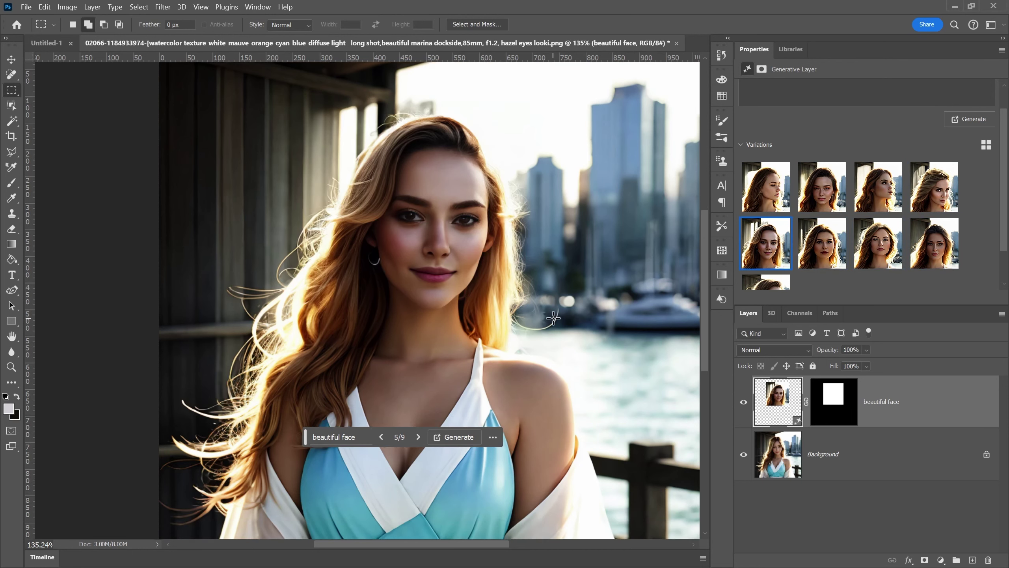
pyautogui.scroll(2, 411, 346)
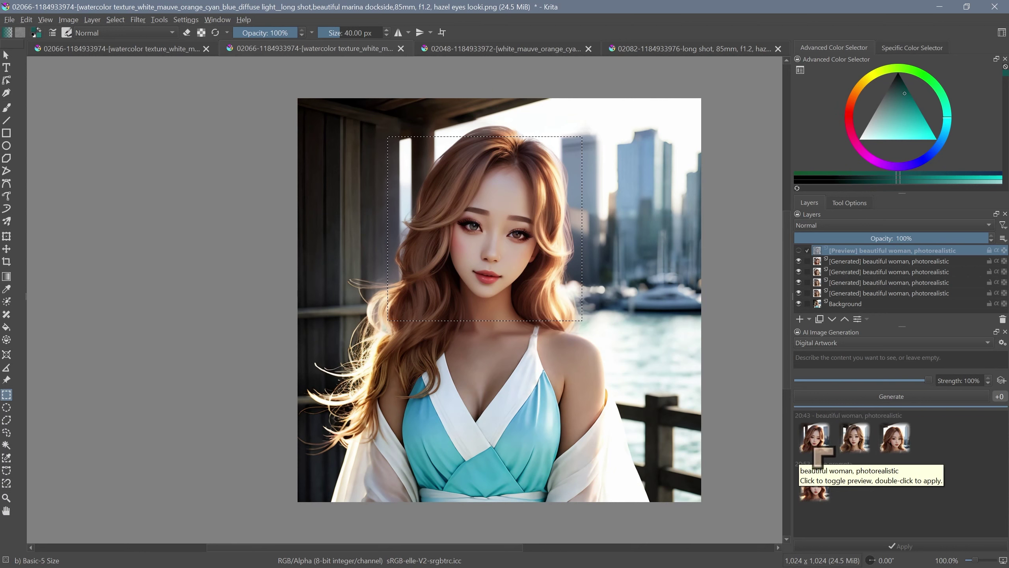
# - Preview the no-prompt blue-eyed face and each 'beautiful woman, photorealistic' face in turn
pyautogui.click(858, 437)
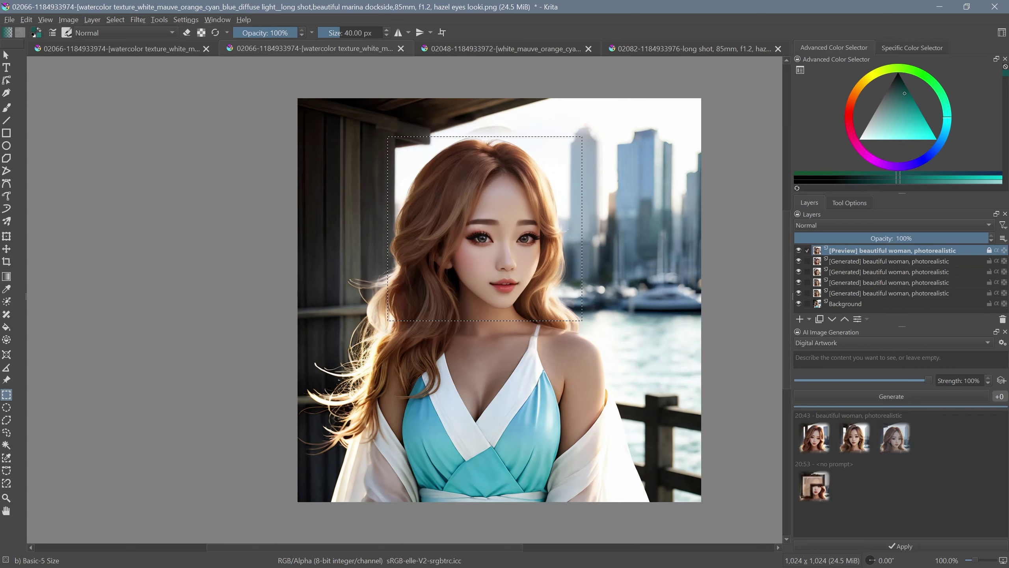
pyautogui.click(815, 486)
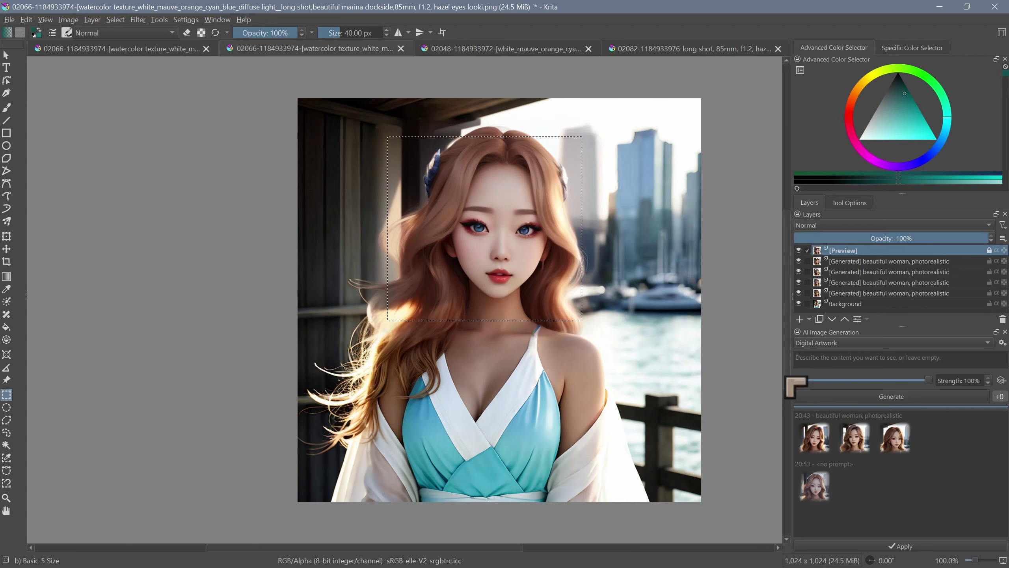
pyautogui.click(814, 437)
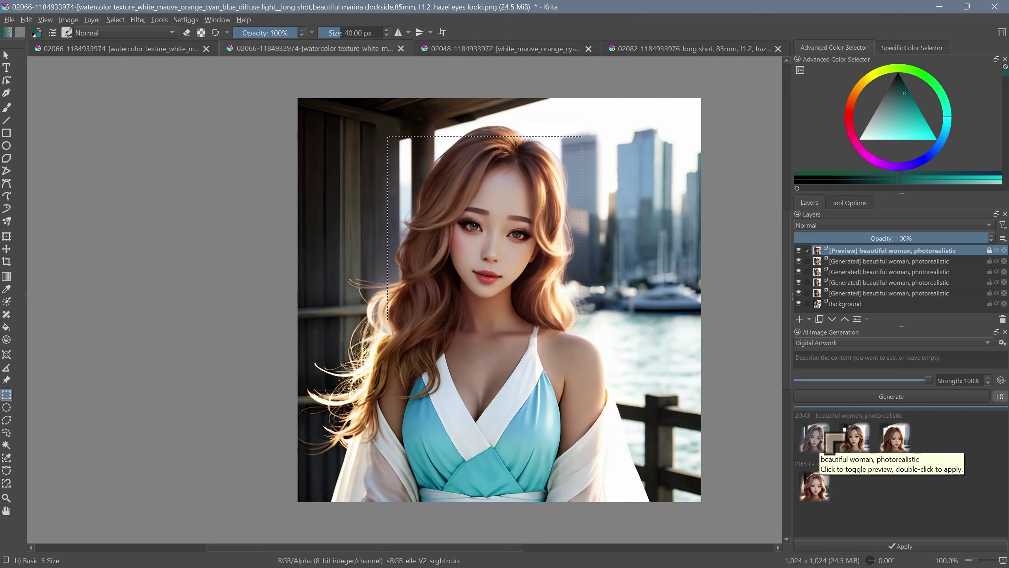
pyautogui.click(855, 444)
pyautogui.click(895, 441)
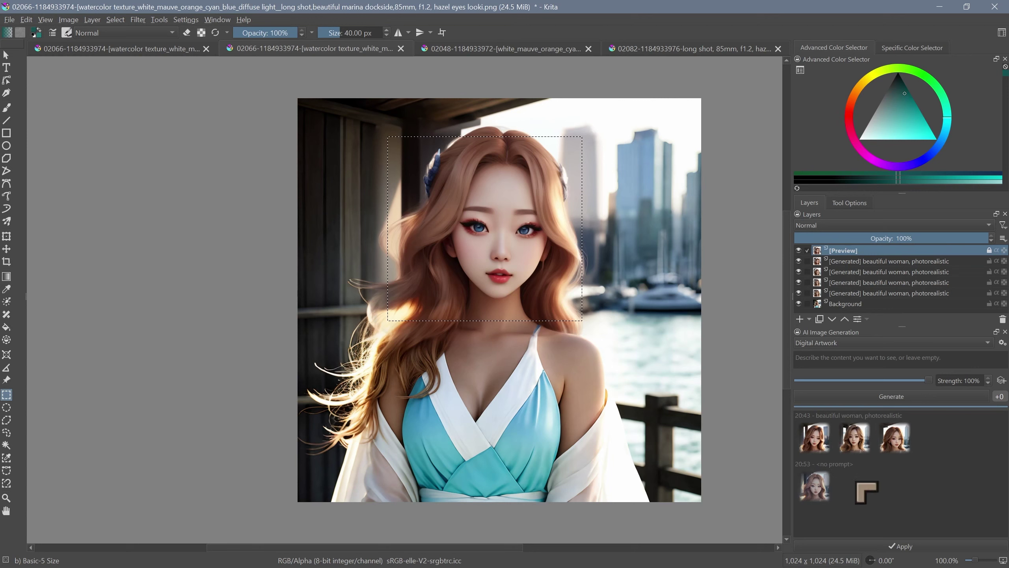
pyautogui.click(815, 442)
pyautogui.click(858, 441)
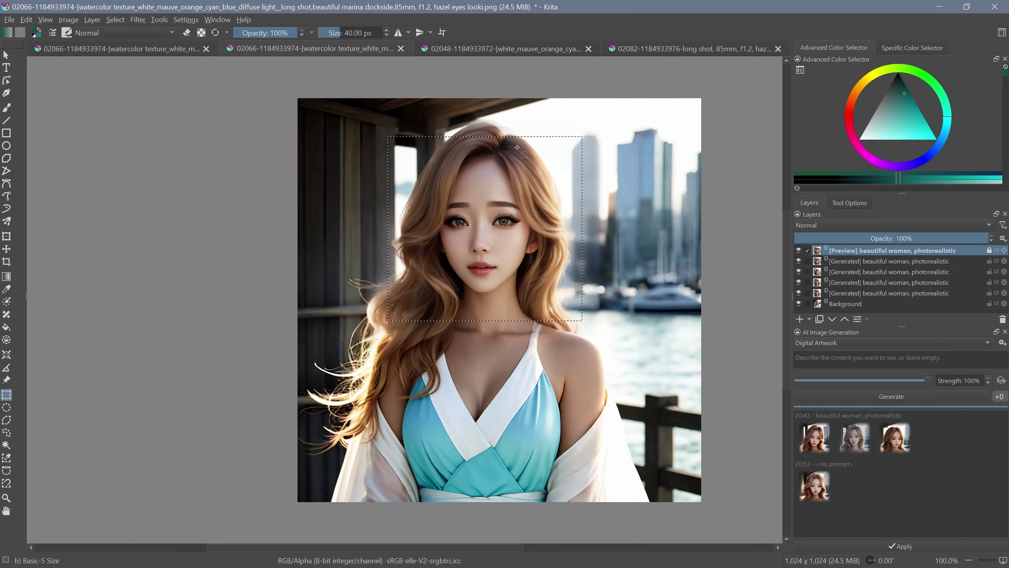
pyautogui.click(814, 491)
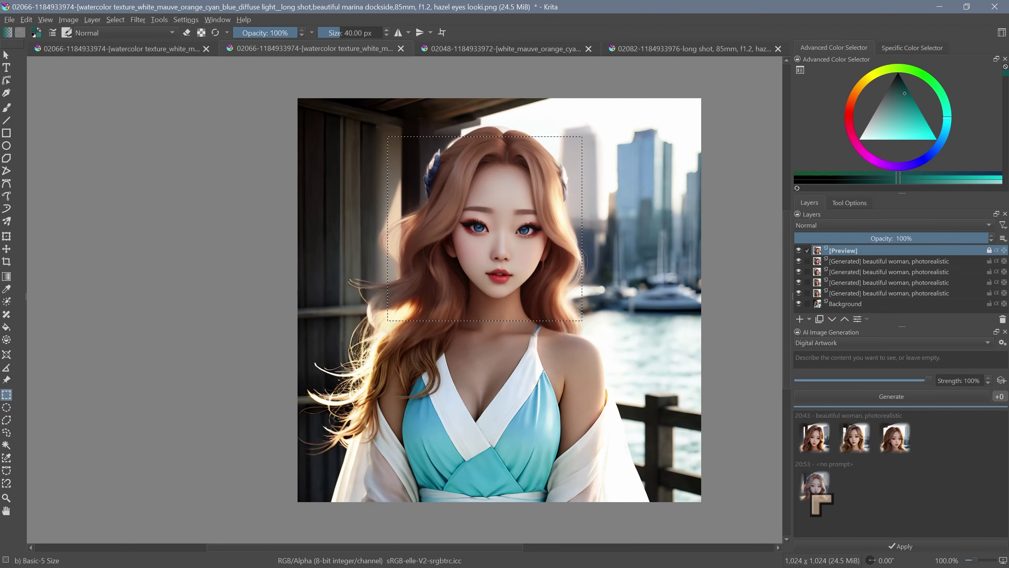
pyautogui.moveTo(843, 477); pyautogui.dragTo(813, 420)
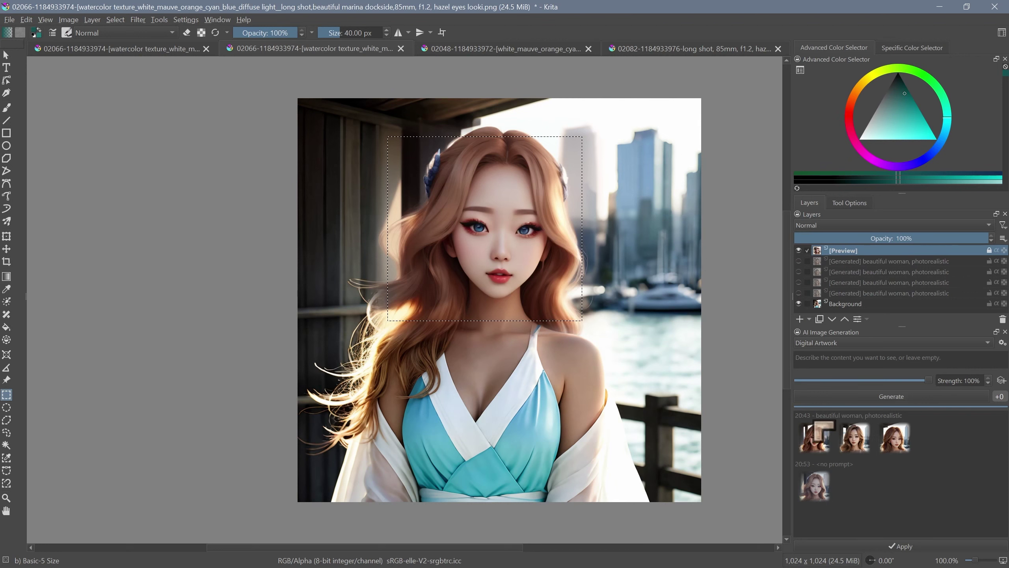
# - Switch again among the photorealistic and no-prompt faces, ending on another generated variation
pyautogui.click(898, 445)
pyautogui.click(816, 492)
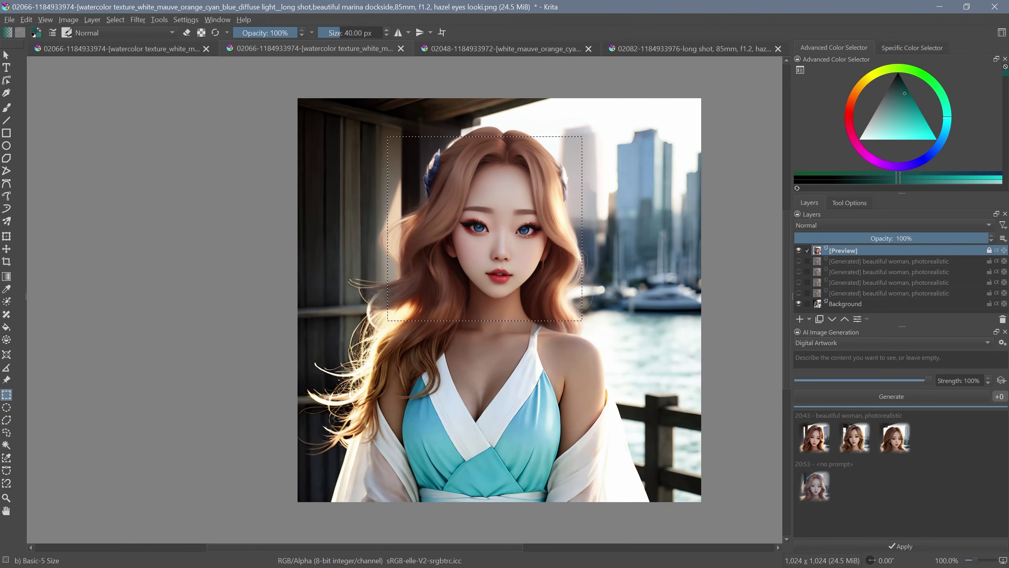
pyautogui.click(896, 441)
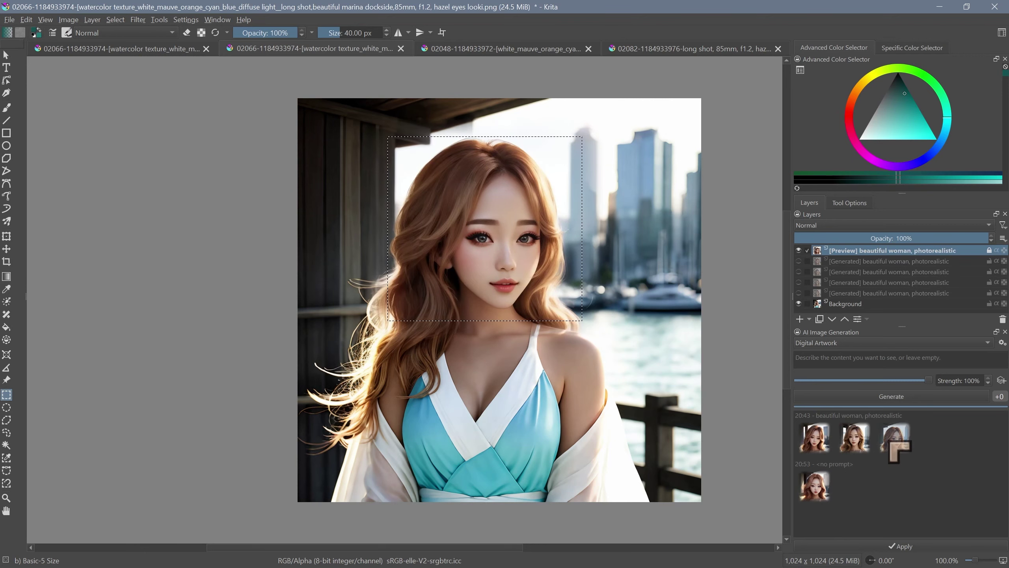
pyautogui.scroll(1, 460, 208)
pyautogui.scroll(-1, 460, 208)
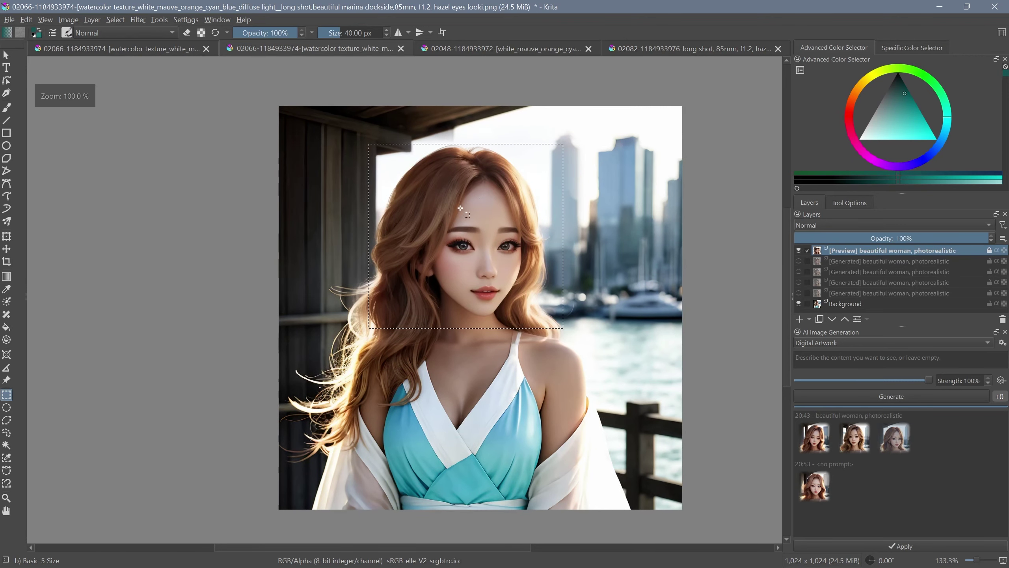
pyautogui.scroll(1, 435, 322)
pyautogui.click(854, 437)
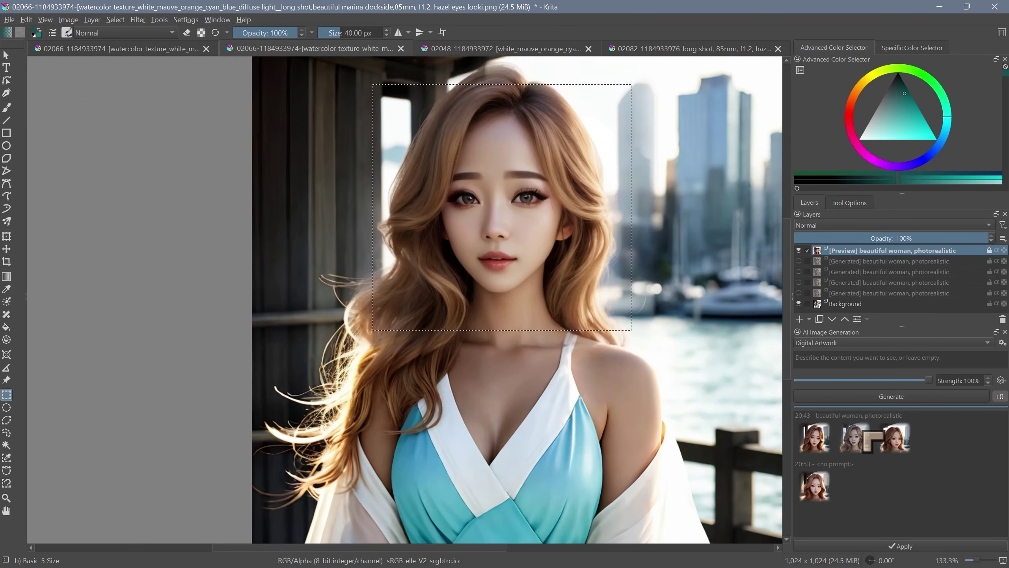
pyautogui.scroll(-1, 642, 342)
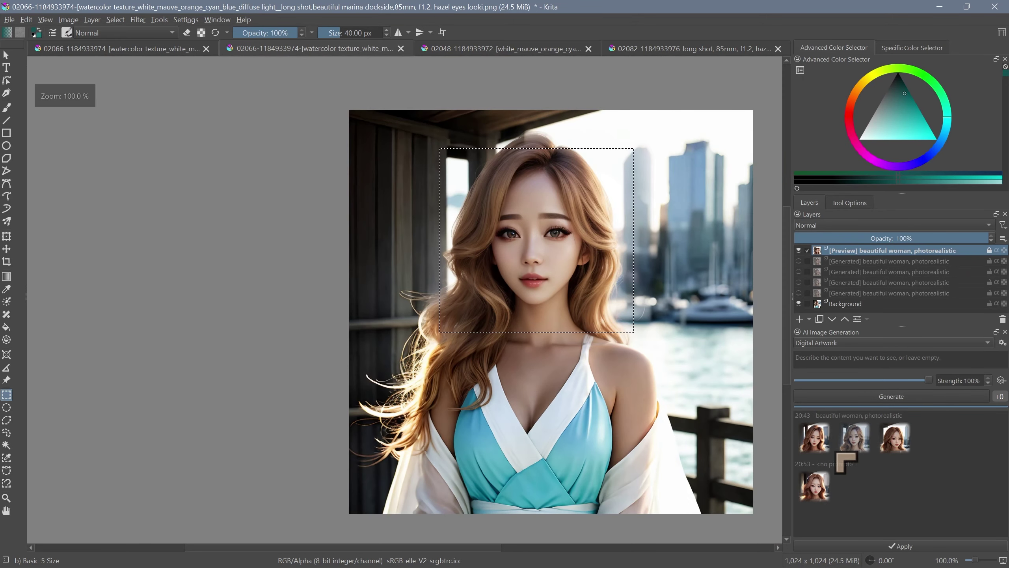
pyautogui.click(838, 447)
pyautogui.scroll(1, 591, 287)
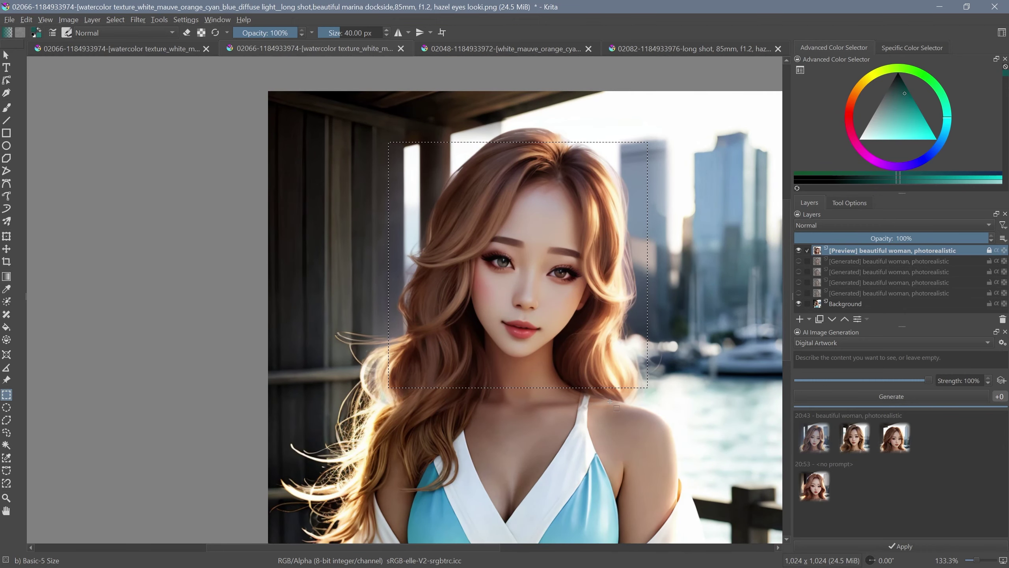
pyautogui.scroll(-1, 378, 231)
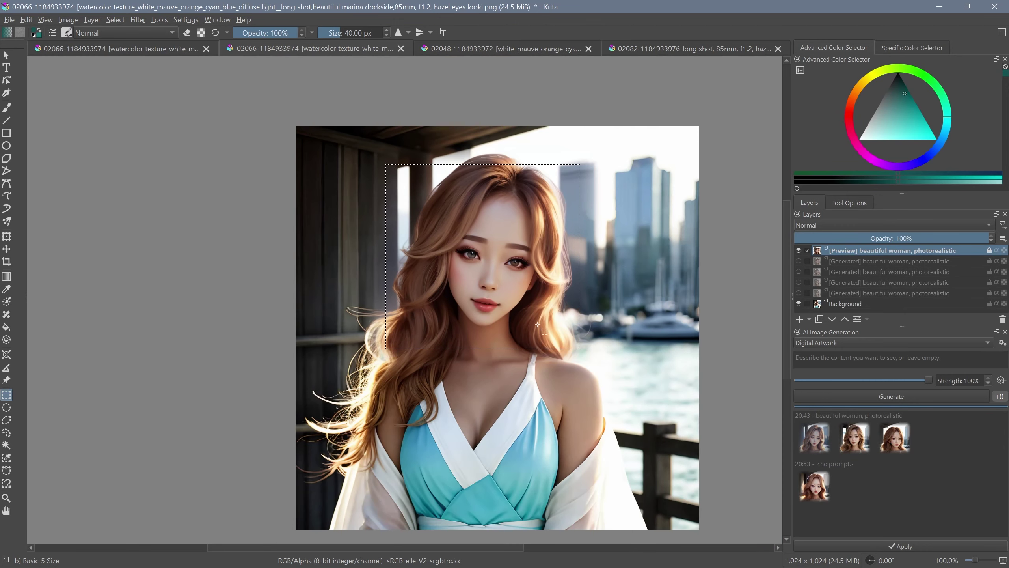
pyautogui.scroll(1, 572, 293)
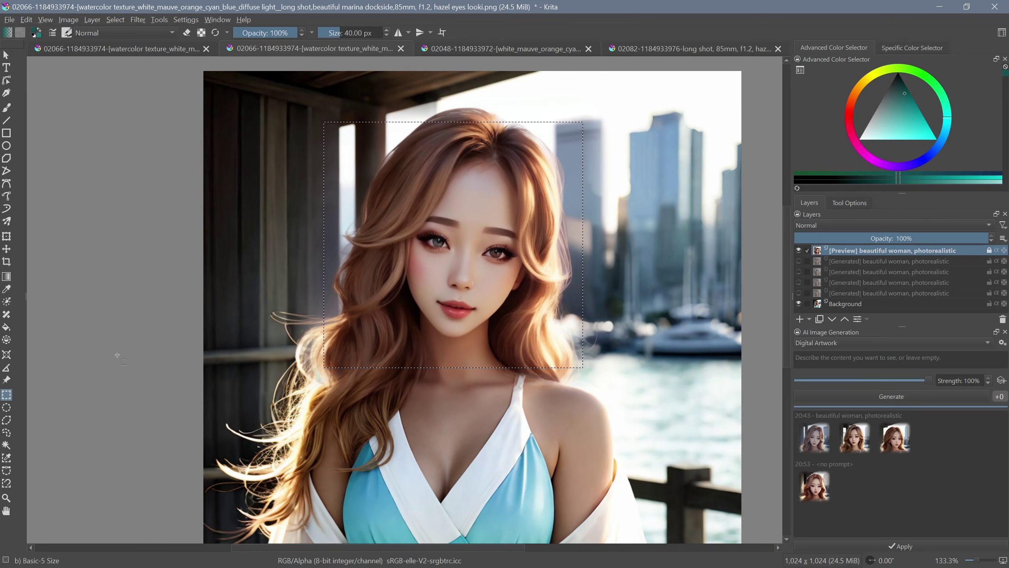
# - Zoom the portrait to actual size, then zoom out and pan to see the whole portrait
pyautogui.press('1')
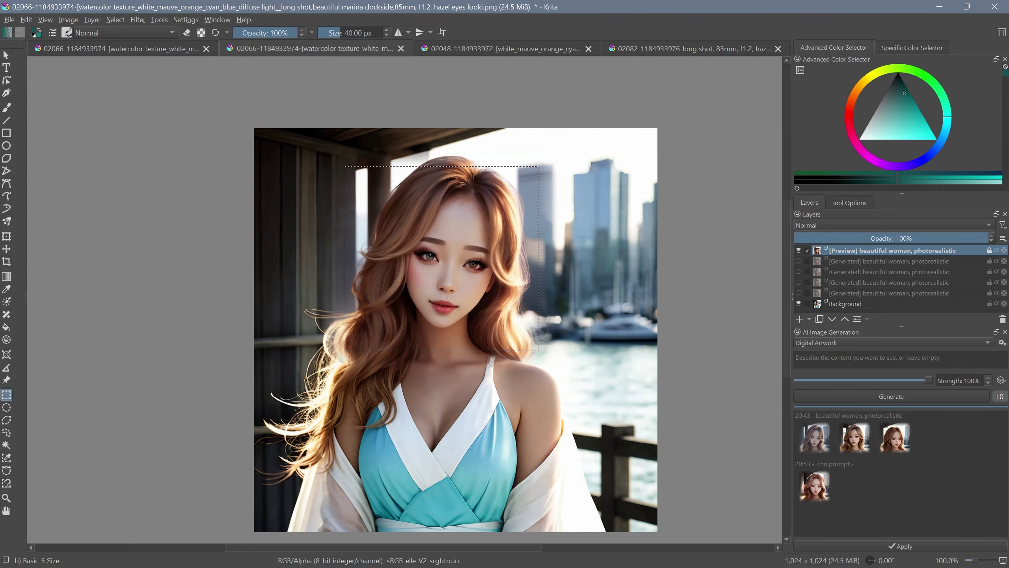
pyautogui.press('-')
pyautogui.scroll(1, 275, 326)
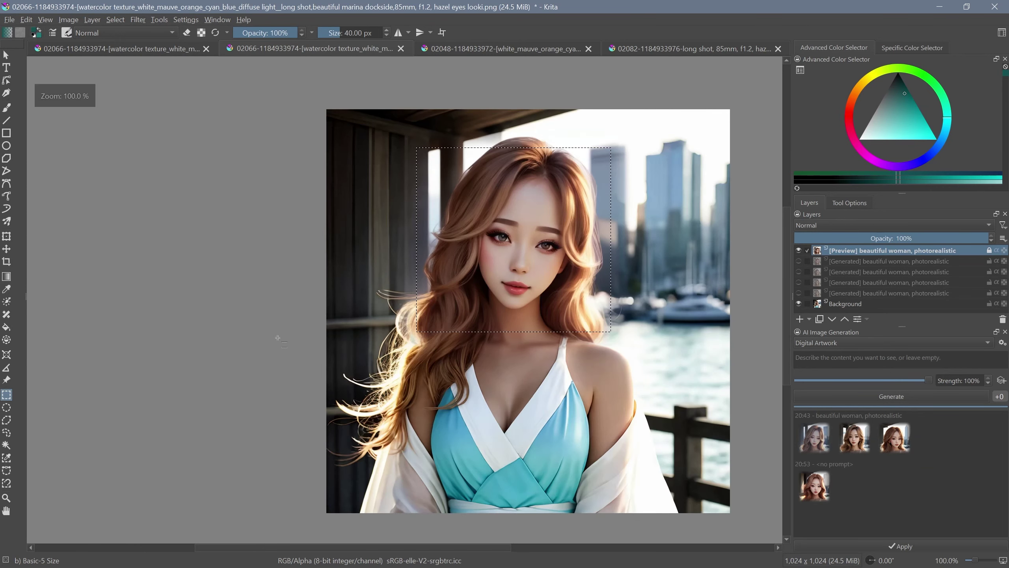
pyautogui.scroll(1, 276, 326)
pyautogui.scroll(-1, 276, 326)
pyautogui.moveTo(276, 326); pyautogui.dragTo(175, 337)
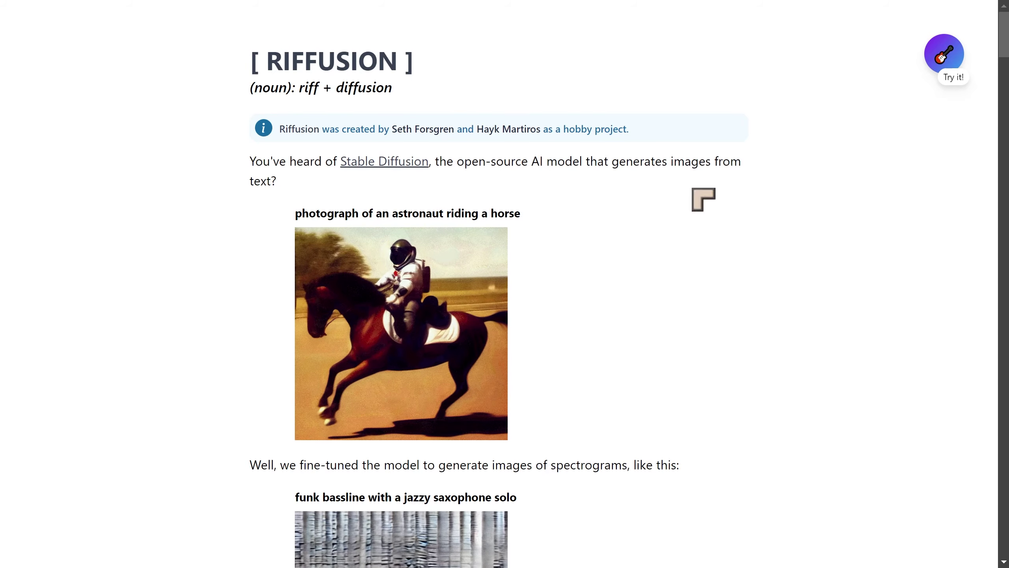
# - Scroll through Riffusion's Spectrograms and Image-to-Image sections, then jump back to the page top
pyautogui.scroll(-2, 735, 187)
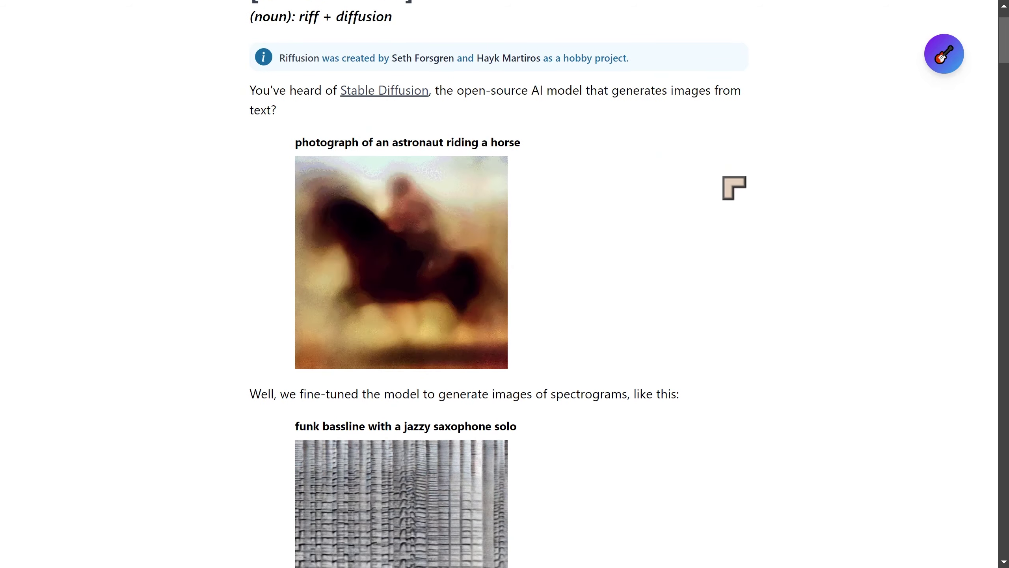
pyautogui.scroll(-5, 734, 188)
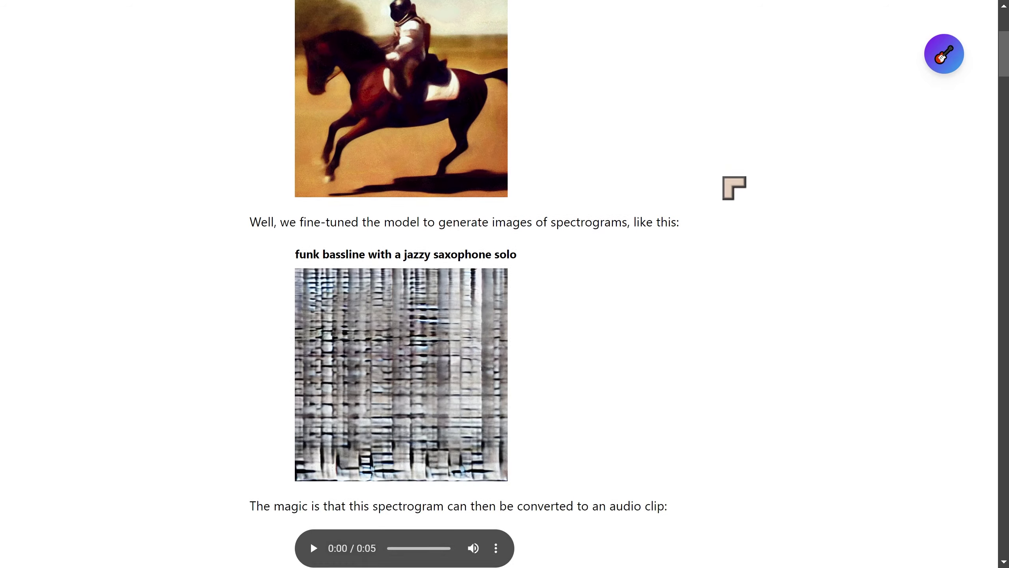
pyautogui.scroll(3, 734, 188)
pyautogui.scroll(-4, 734, 187)
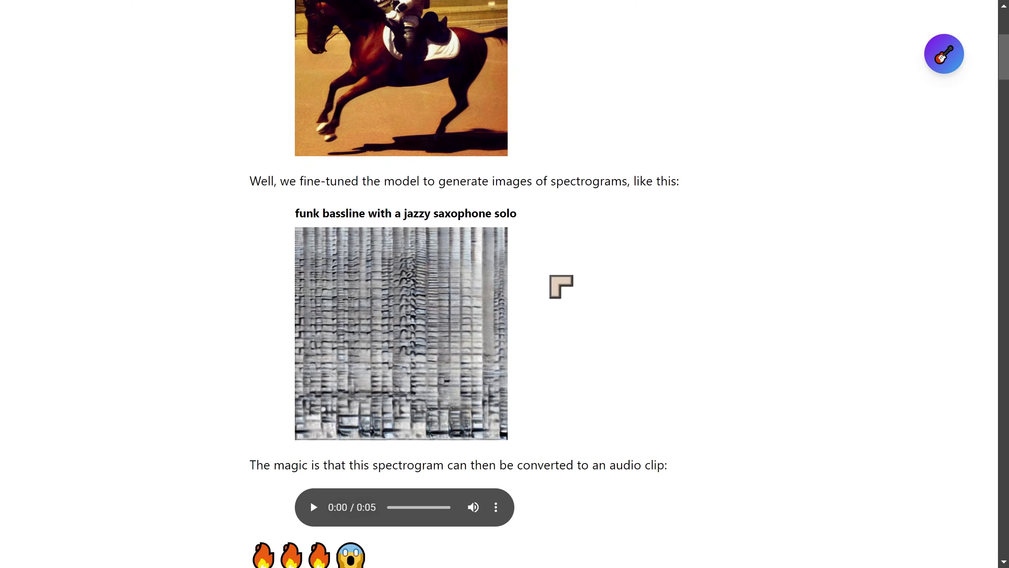
pyautogui.scroll(2, 555, 305)
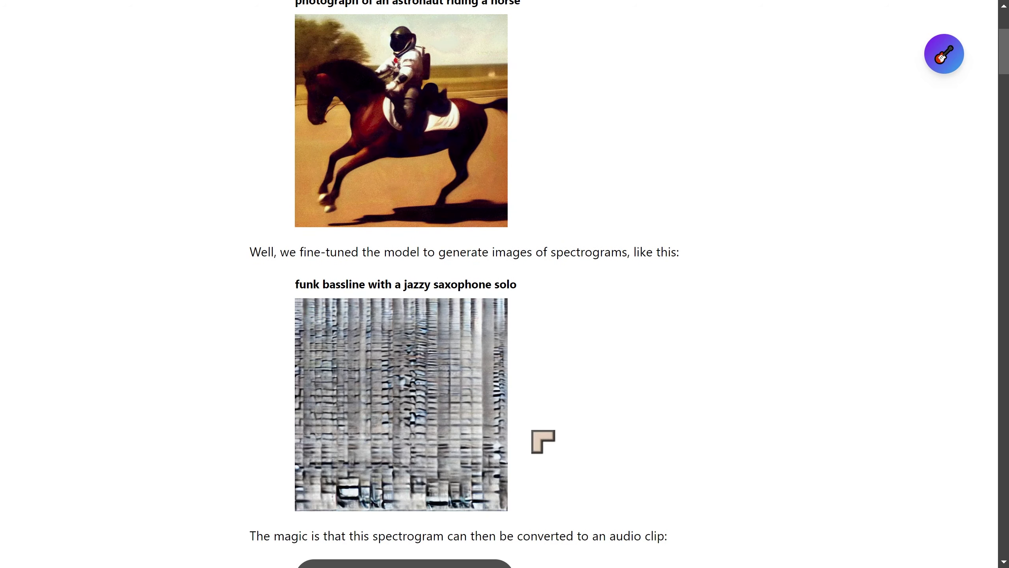
pyautogui.scroll(2, 696, 420)
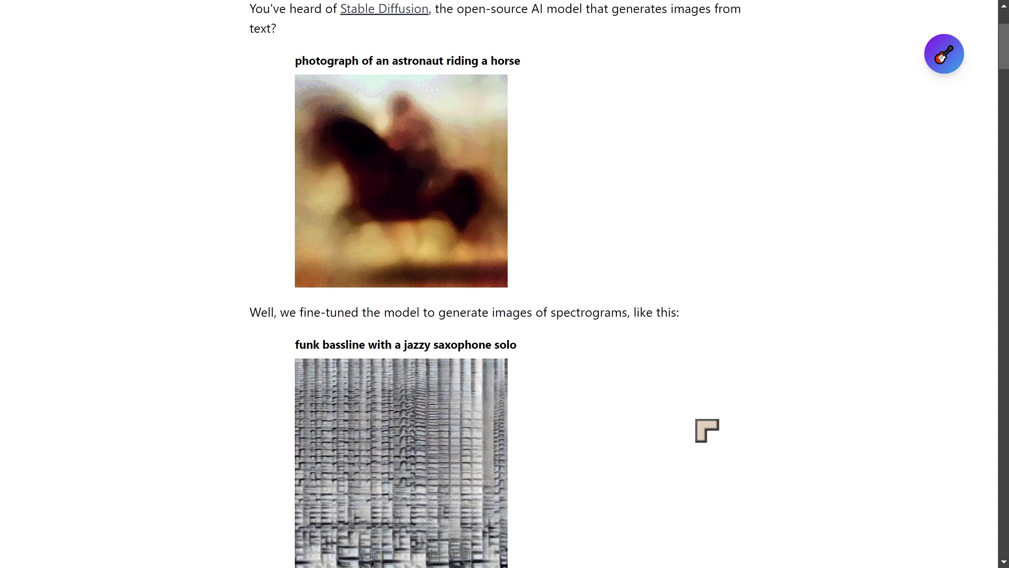
pyautogui.scroll(-2, 699, 419)
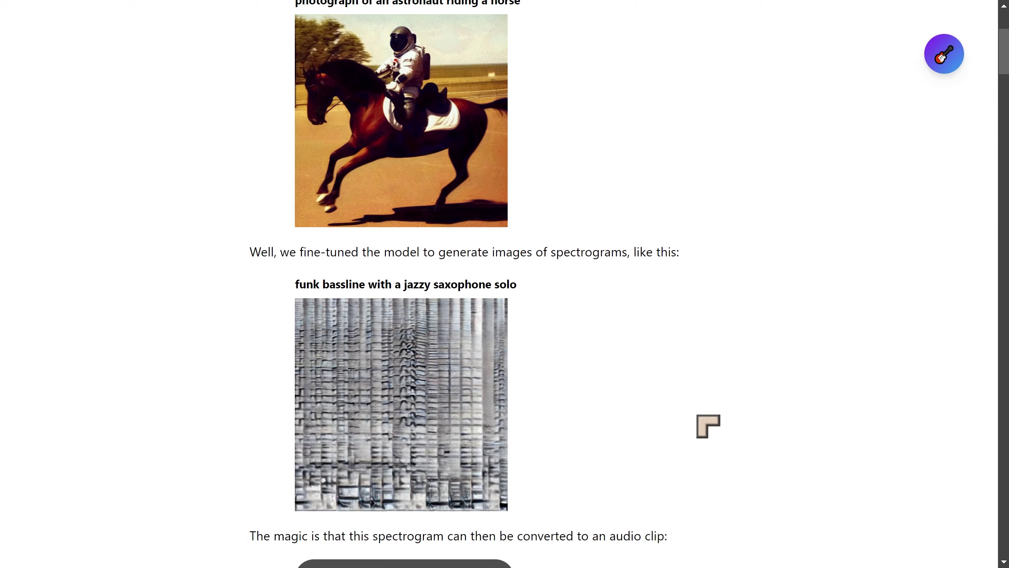
pyautogui.scroll(-15, 708, 426)
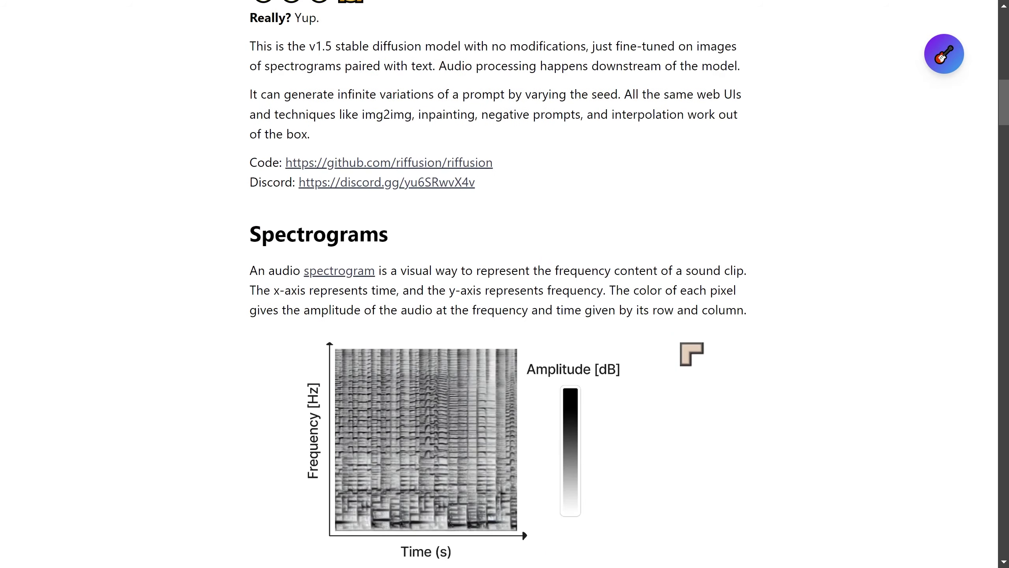
pyautogui.scroll(-10, 681, 343)
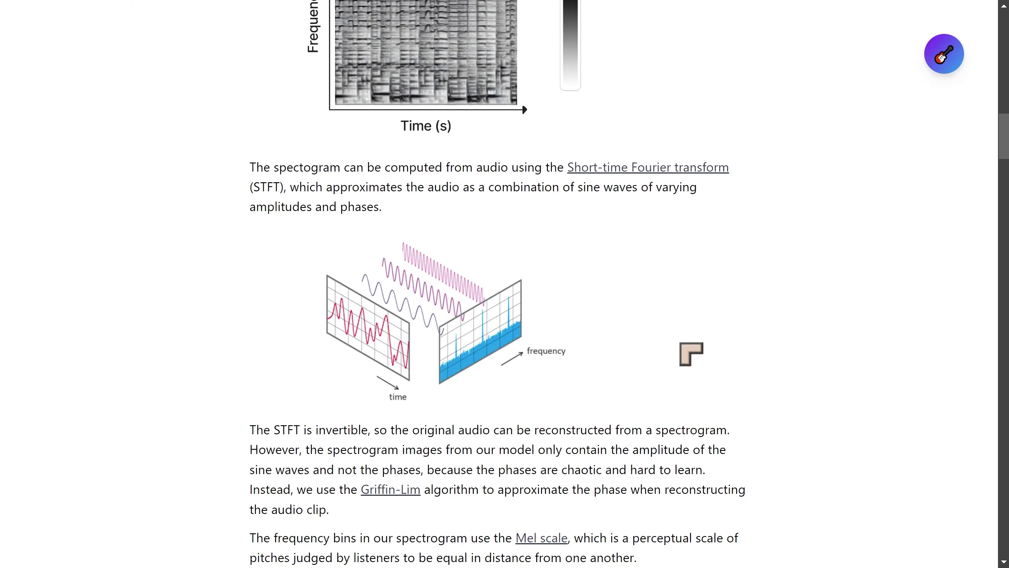
pyautogui.scroll(-18, 680, 342)
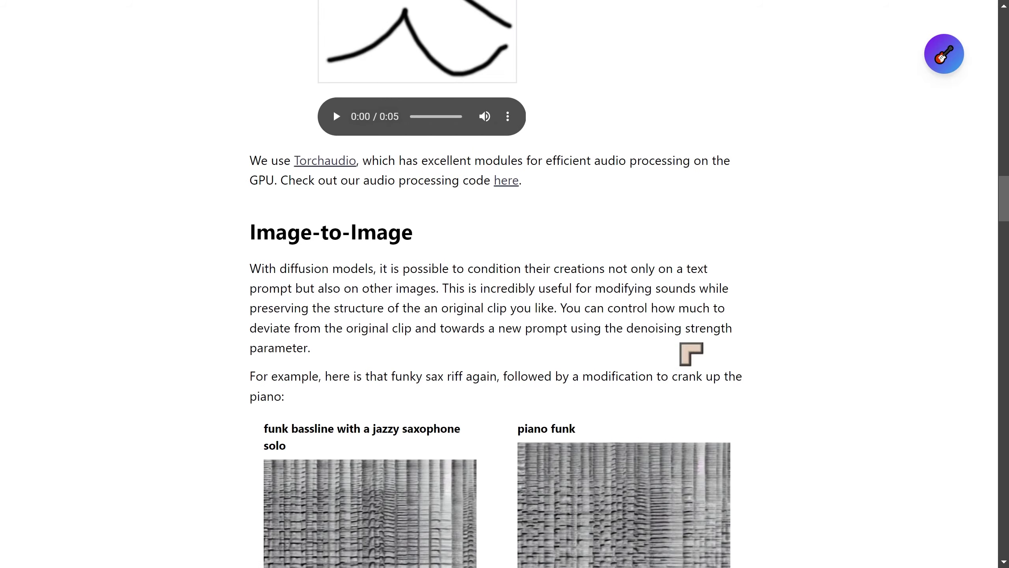
pyautogui.scroll(-16, 692, 354)
pyautogui.scroll(3, 778, 347)
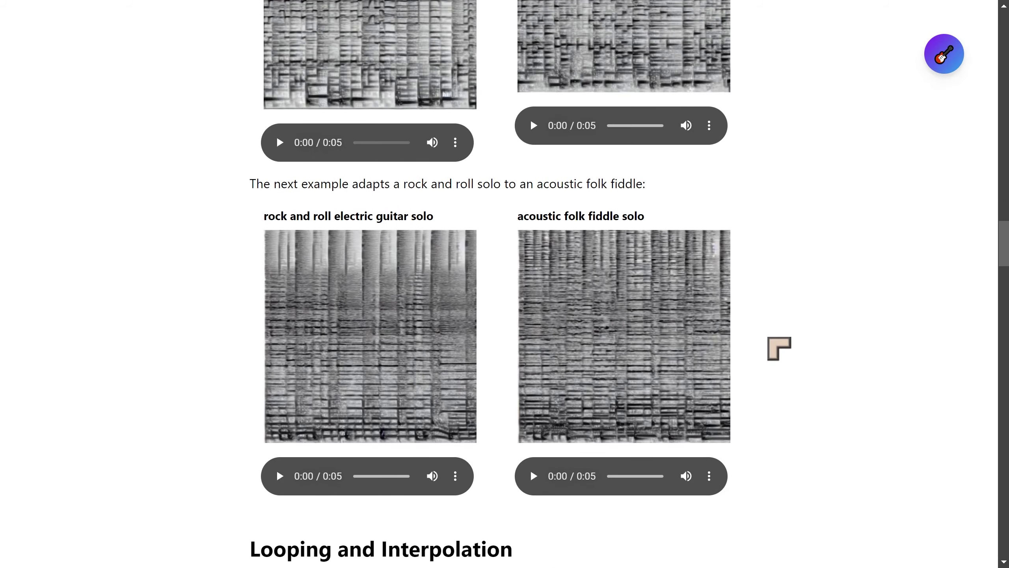
pyautogui.scroll(-19, 779, 348)
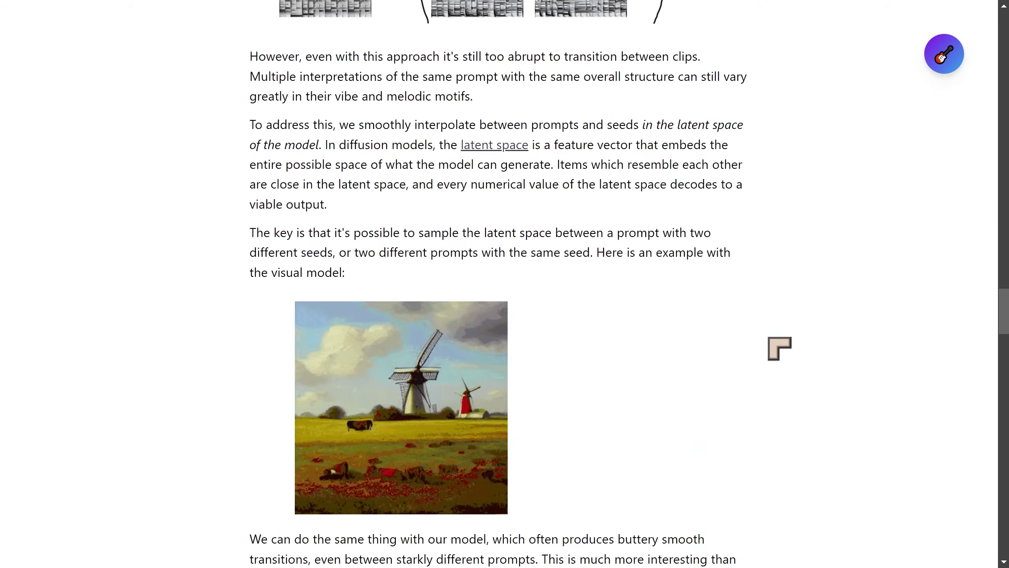
pyautogui.press('Home')
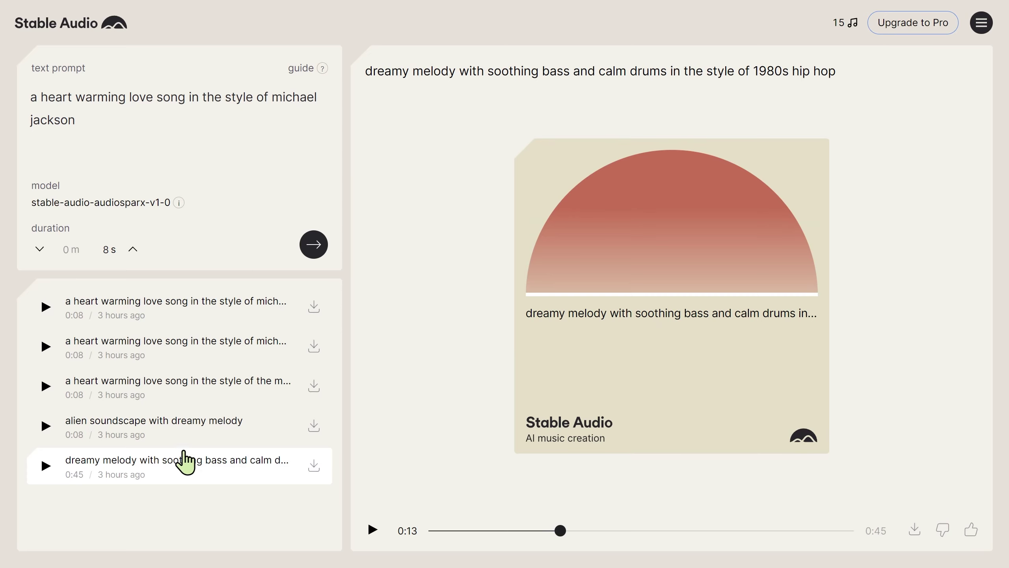
# - Play the dreamy melody track, switch to the alien soundscape, then play the first heart warming love song
pyautogui.click(45, 465)
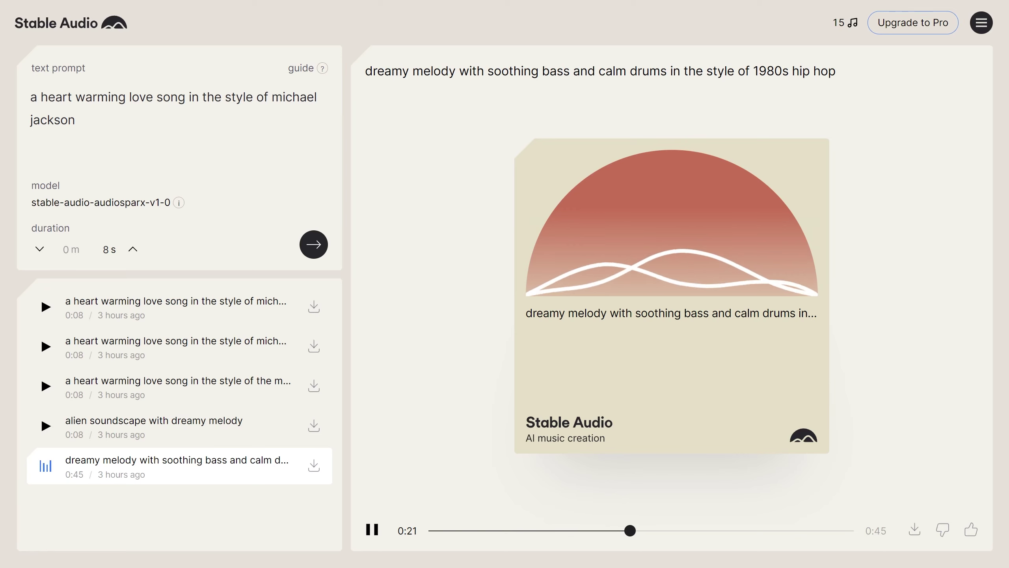
pyautogui.click(224, 431)
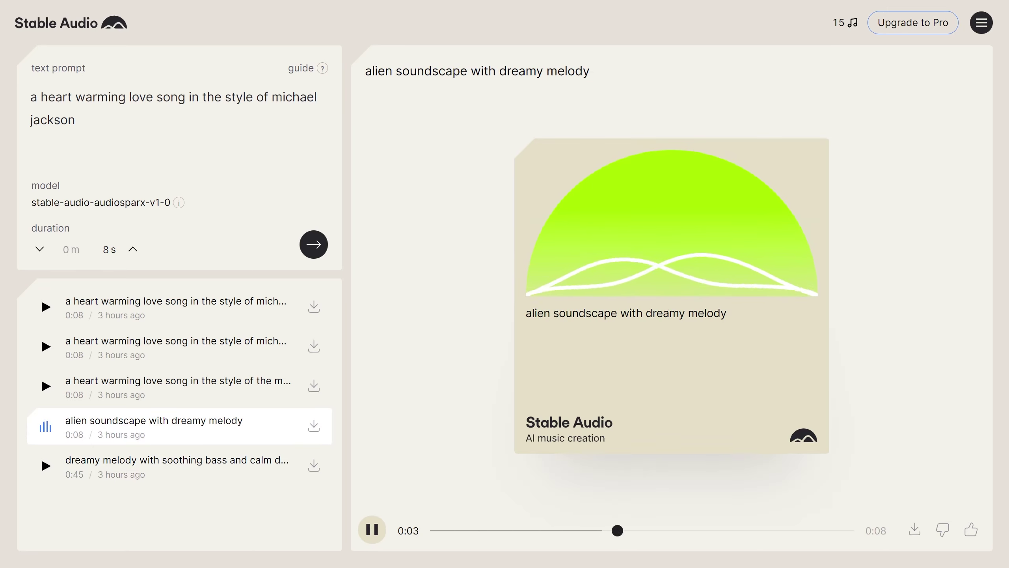
pyautogui.click(174, 306)
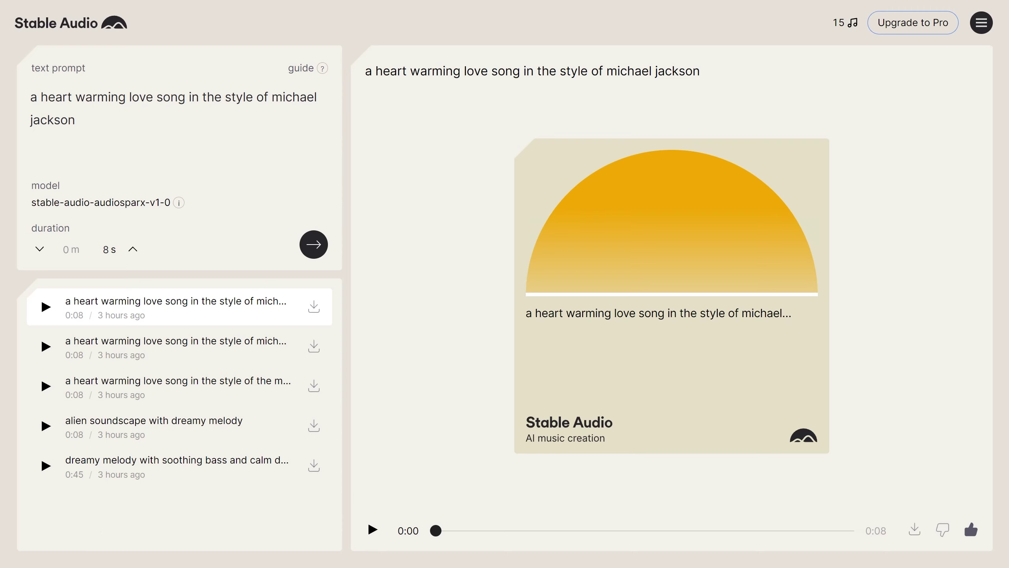
pyautogui.click(372, 529)
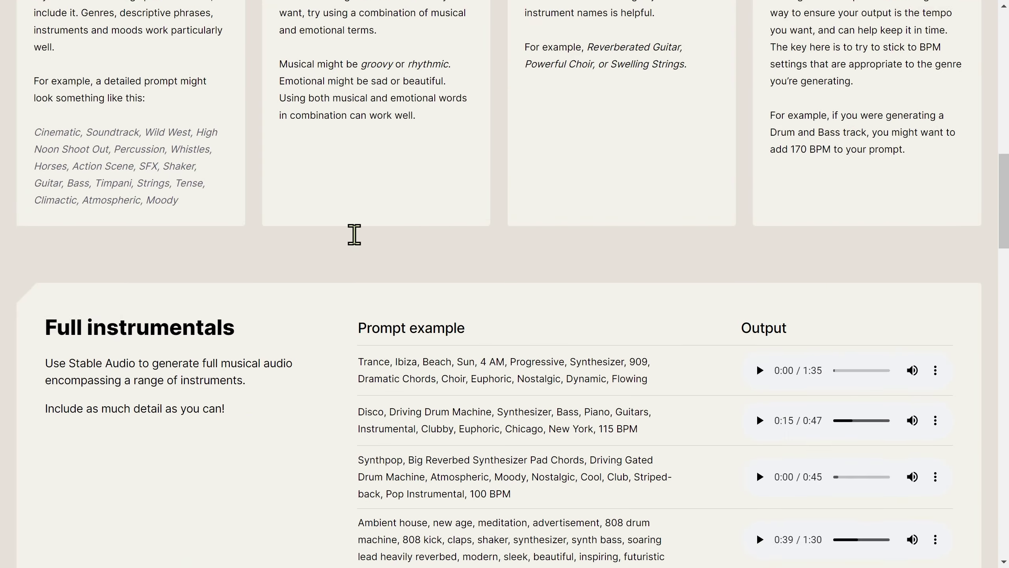
# - Scroll to Full instrumentals, rewind the Ambient house example to 0:21 and play it
pyautogui.scroll(-3, 353, 232)
pyautogui.scroll(-2, 424, 273)
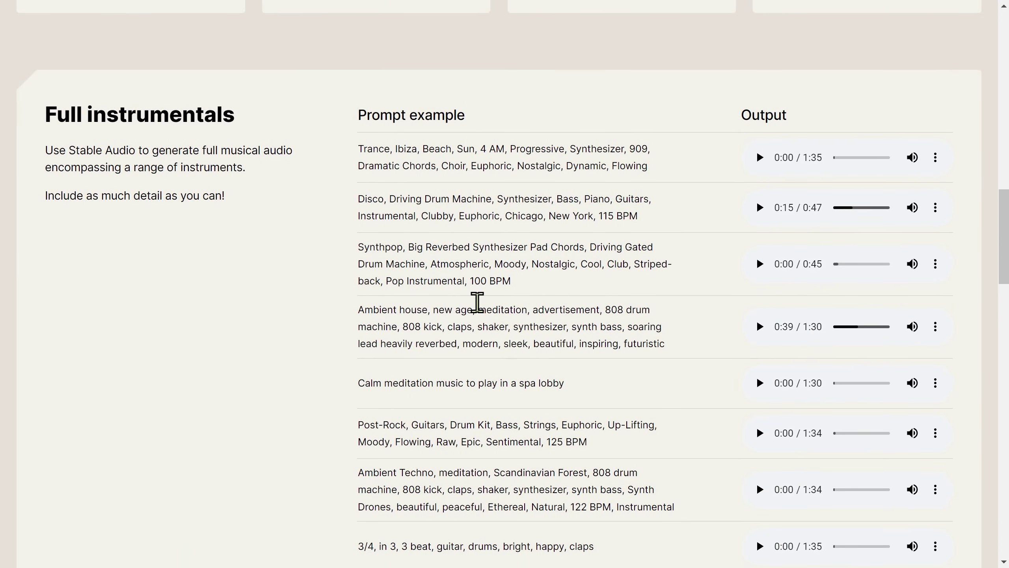
pyautogui.click(845, 327)
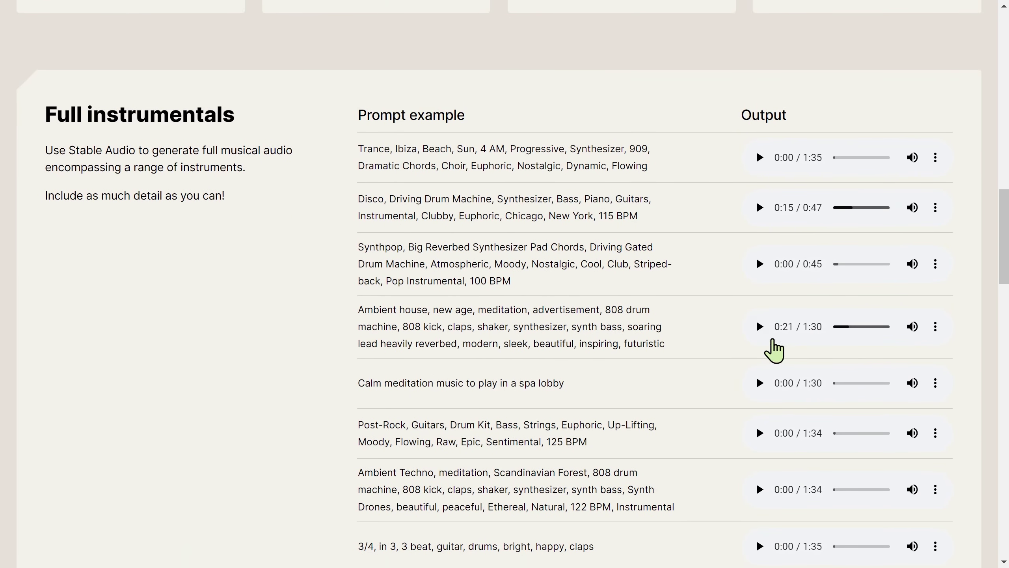
pyautogui.scroll(-2, 775, 378)
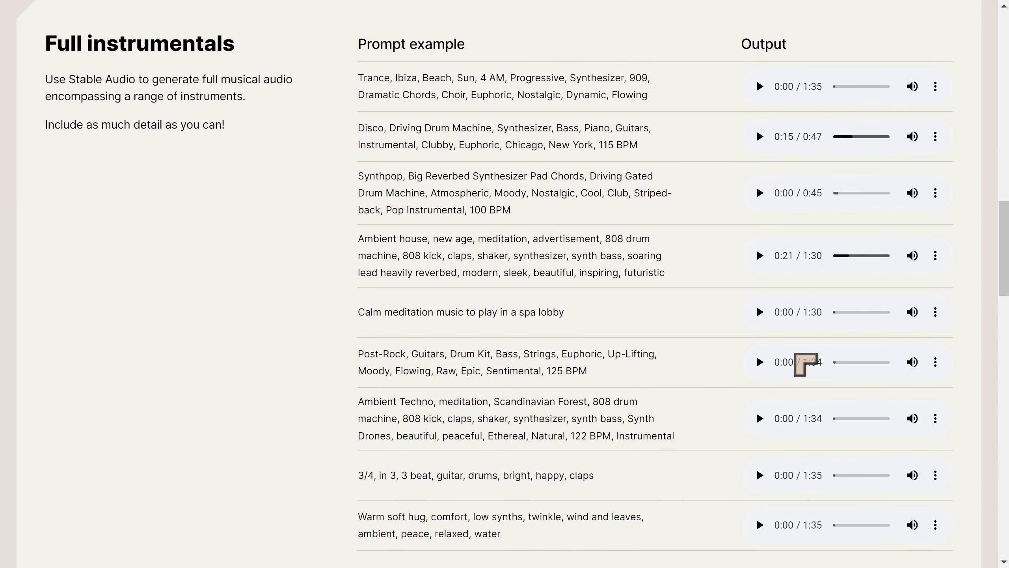
pyautogui.scroll(4, 773, 354)
pyautogui.click(759, 397)
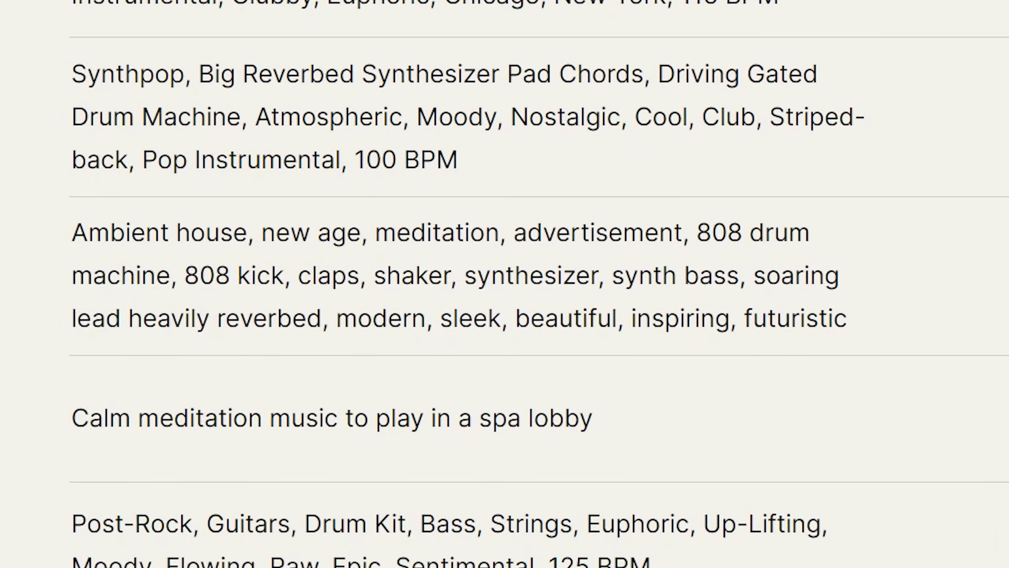
pyautogui.scroll(-3, 632, 381)
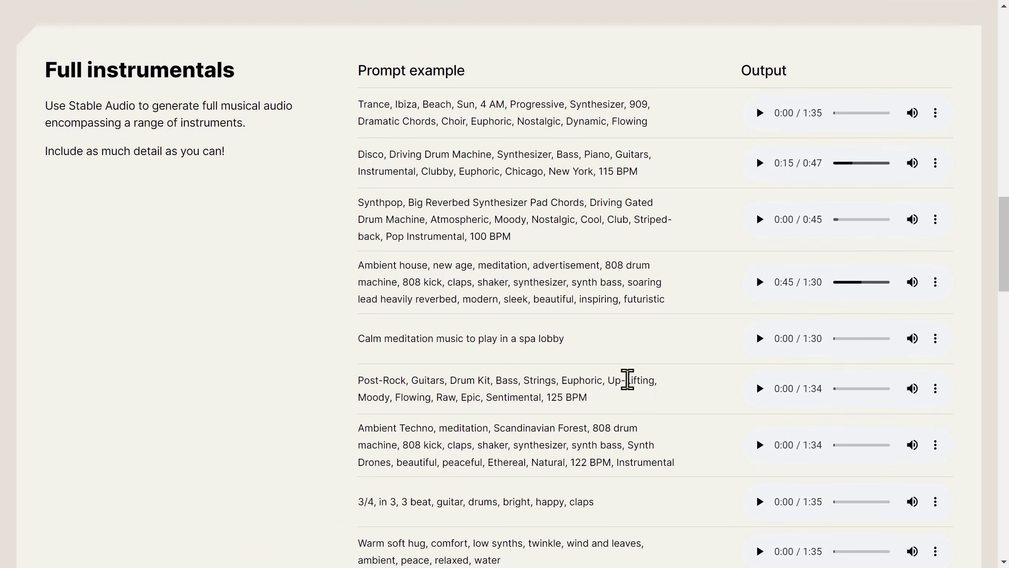
pyautogui.scroll(-2, 627, 381)
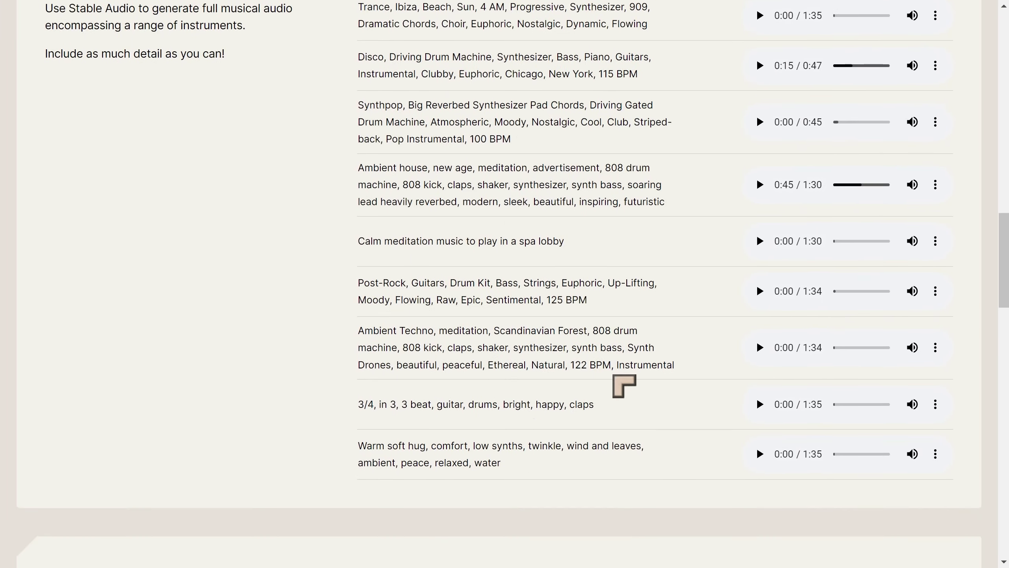
pyautogui.scroll(9, 624, 385)
pyautogui.scroll(12, 623, 385)
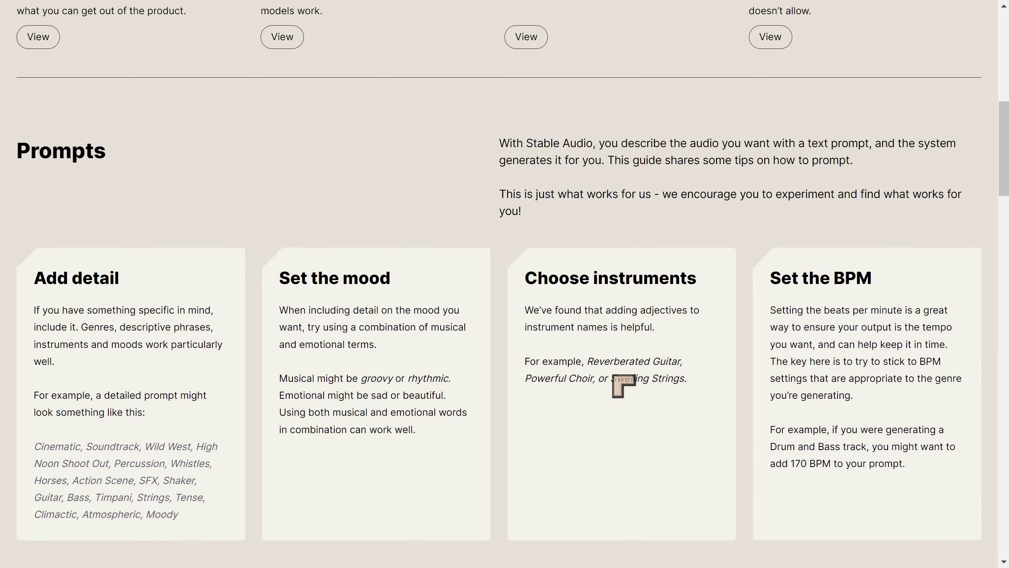